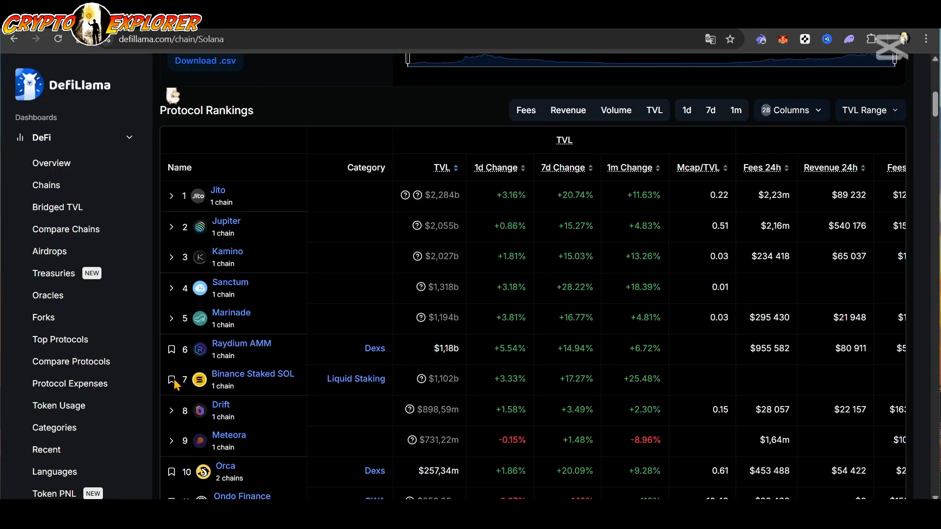
# - Look through Solana's protocol rankings, open Orca's protocol page and examine its 24h volume
pyautogui.scroll(-2, 196, 367)
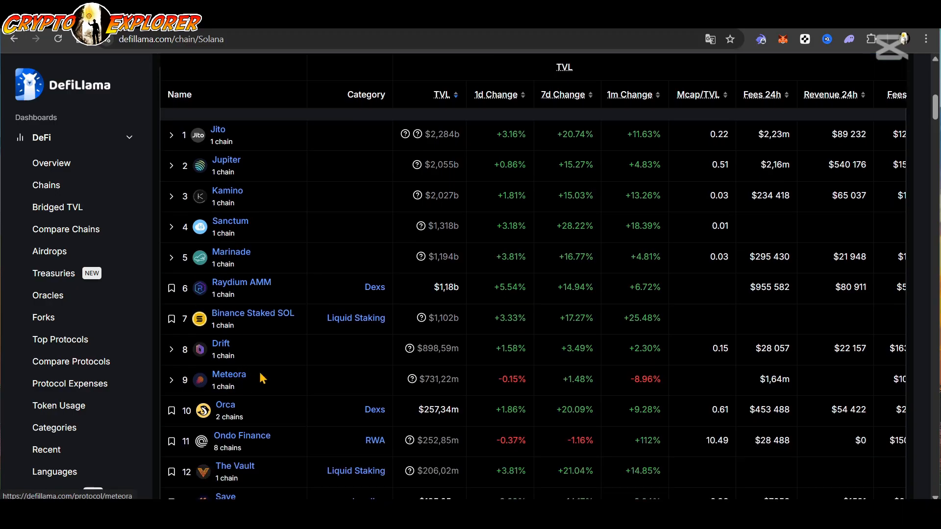
pyautogui.scroll(10, 265, 319)
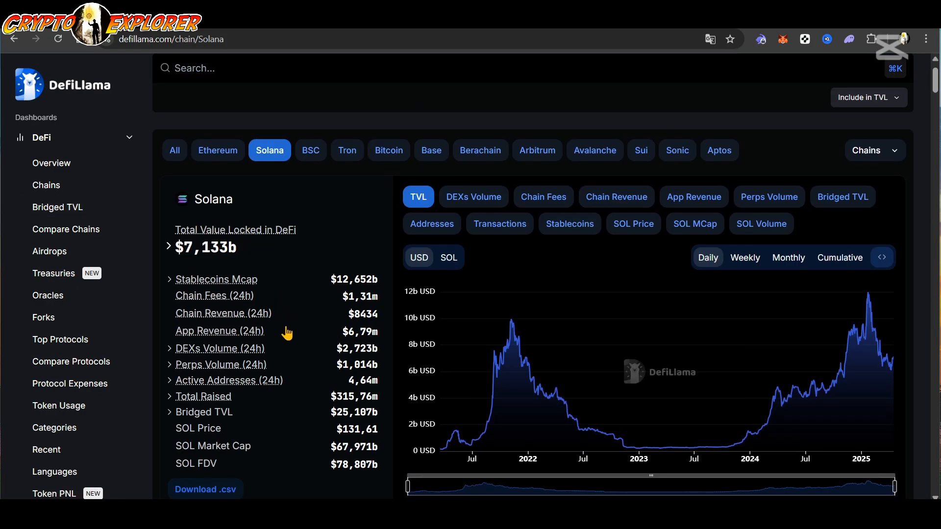
pyautogui.moveTo(283, 330)
pyautogui.scroll(-10, 286, 333)
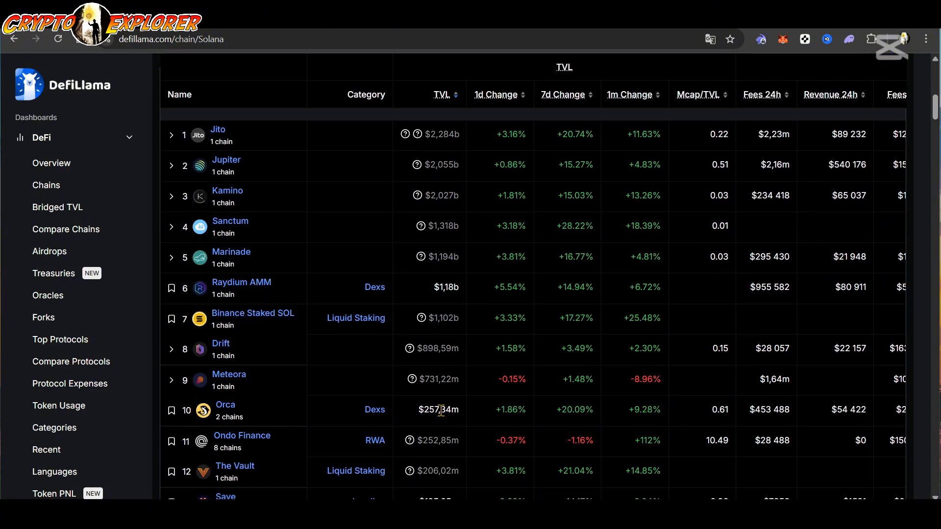
pyautogui.rightClick(225, 405)
pyautogui.click(300, 267)
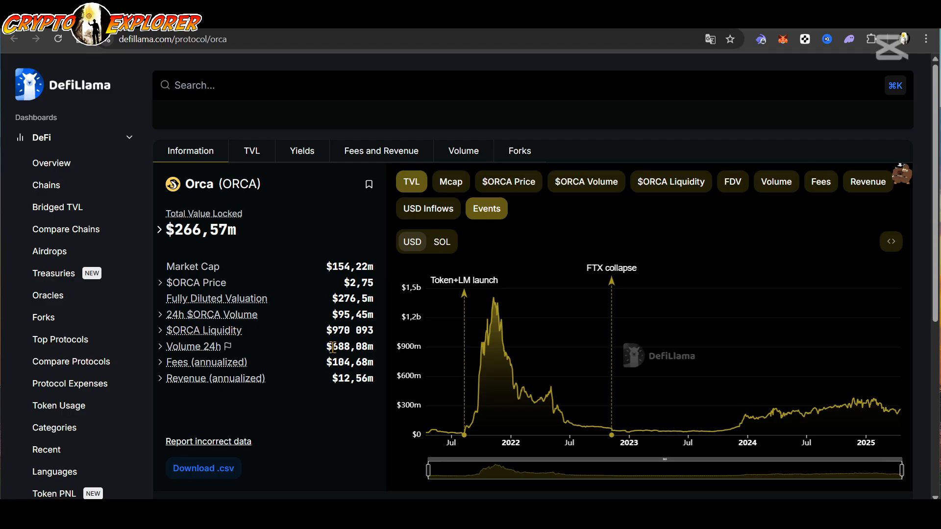
pyautogui.moveTo(328, 347)
pyautogui.mouseDown()
pyautogui.moveTo(380, 349)
pyautogui.moveTo(334, 346)
pyautogui.mouseUp()
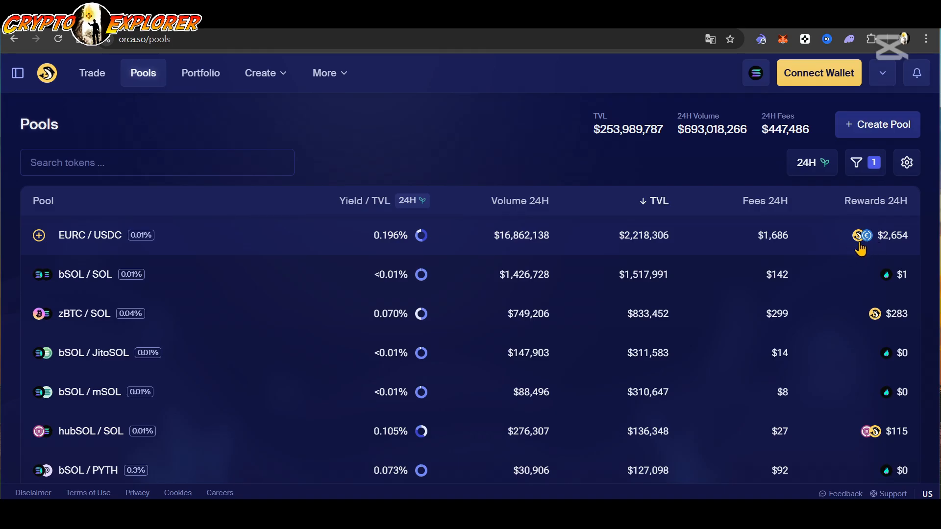
# - On Orca, inspect the EURC / USDC 0.01% pool, return to the pools list and browse the other reward pools
pyautogui.click(860, 245)
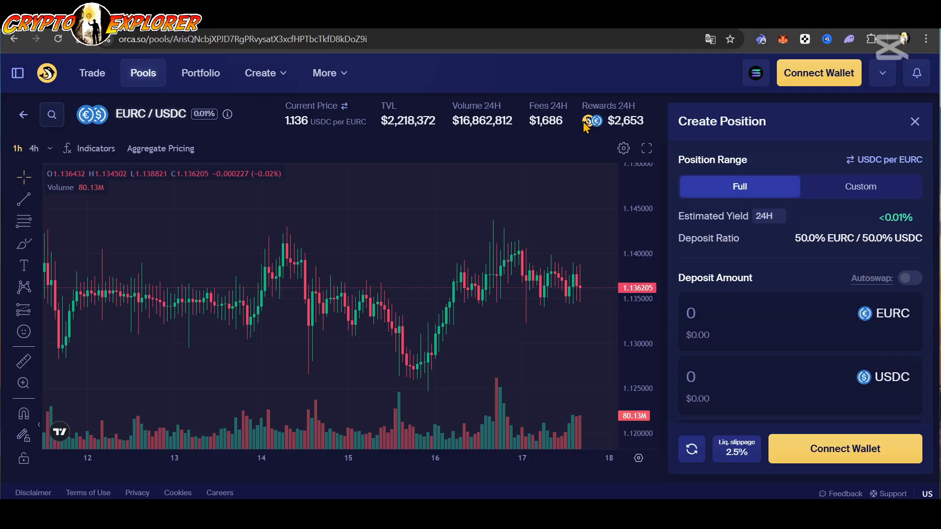
pyautogui.click(23, 119)
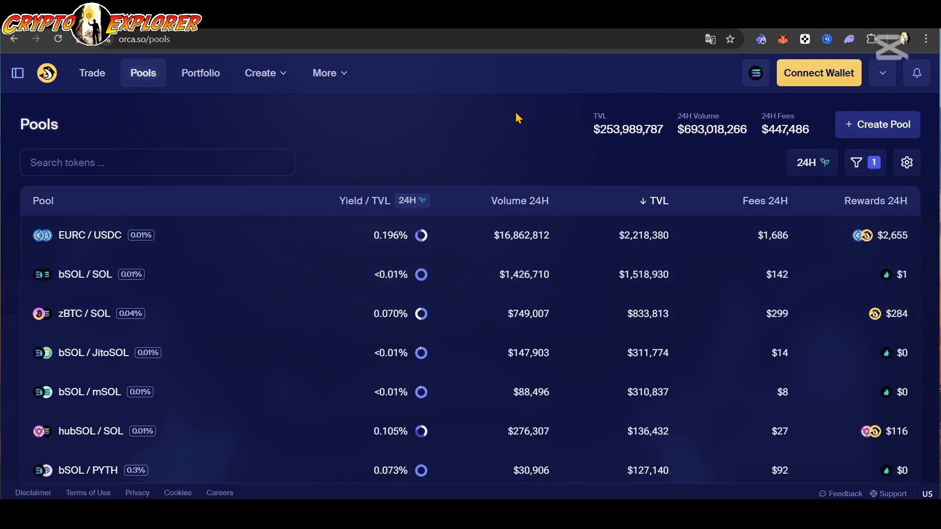
pyautogui.scroll(-14, 349, 345)
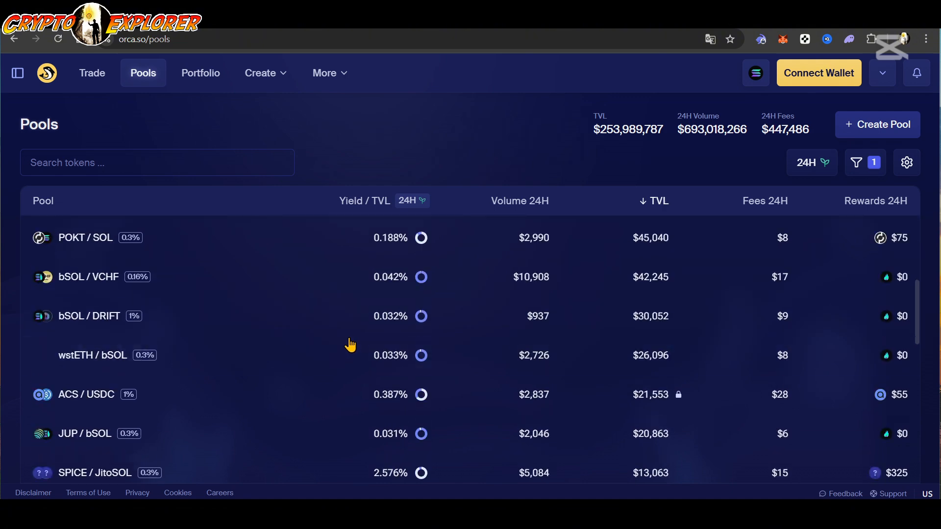
pyautogui.scroll(-6, 284, 347)
pyautogui.scroll(20, 283, 346)
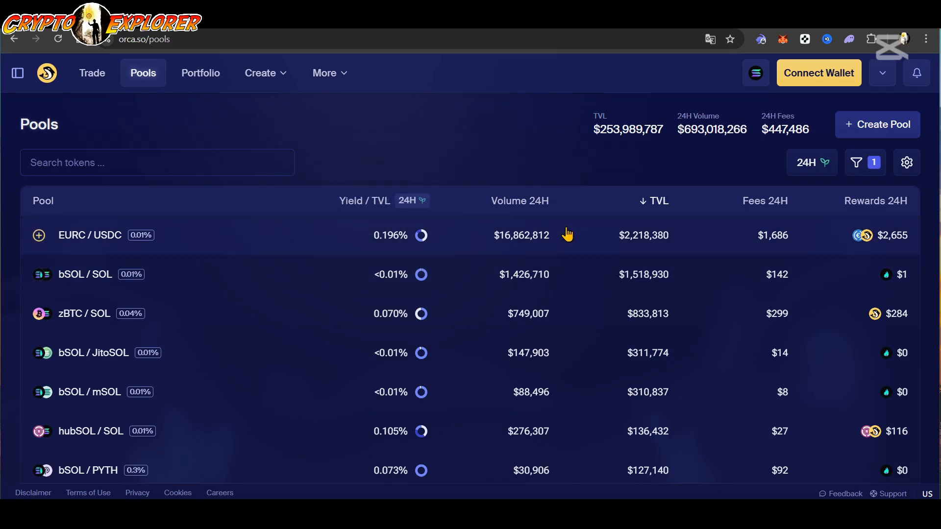
# - Compare the reward pools by sorting them in turn by Volume 24H, Yield / TVL and TVL
pyautogui.click(538, 208)
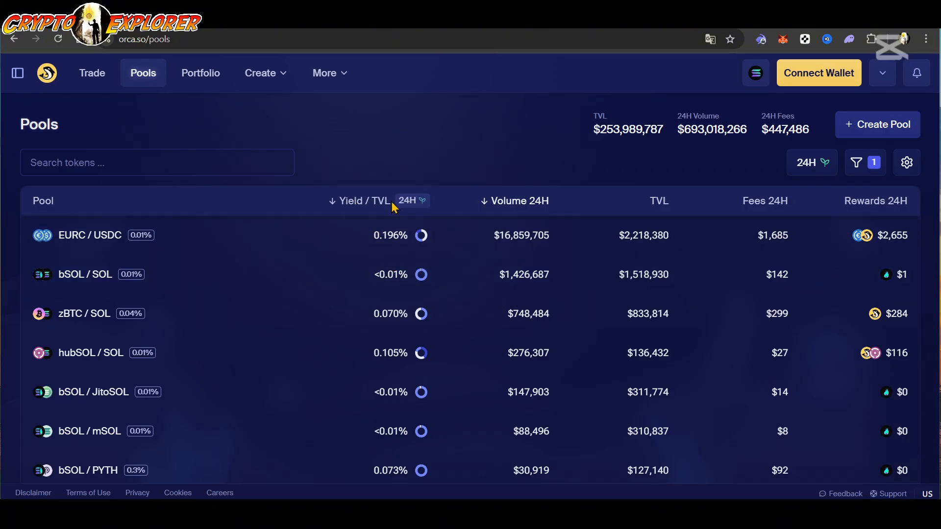
pyautogui.click(366, 202)
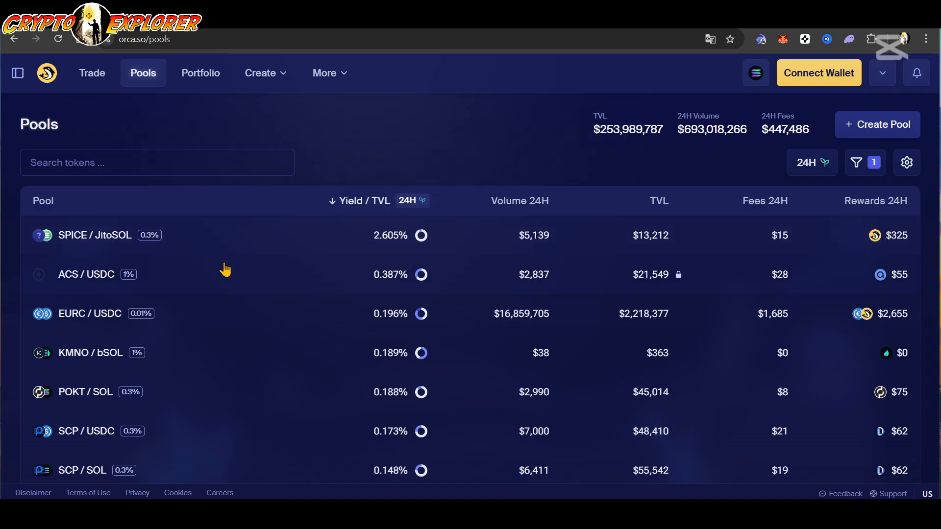
pyautogui.moveTo(370, 248)
pyautogui.moveTo(414, 321)
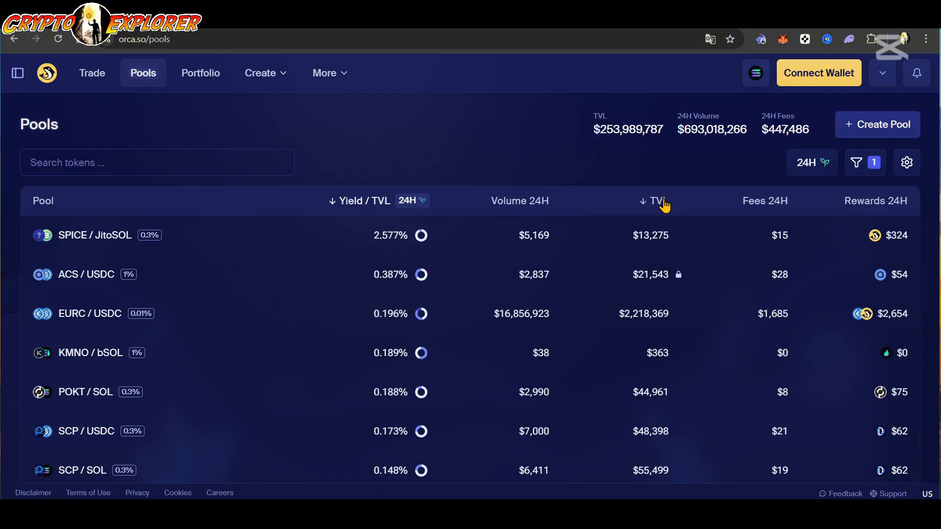
pyautogui.click(655, 204)
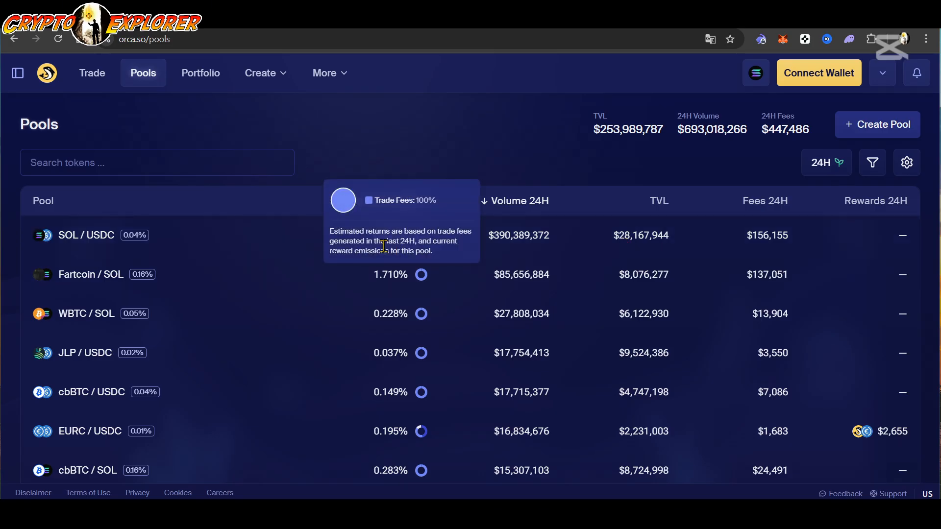
# - Open the SOL / USDC 0.04% pool and set the new position's range type to Custom
pyautogui.moveTo(387, 245)
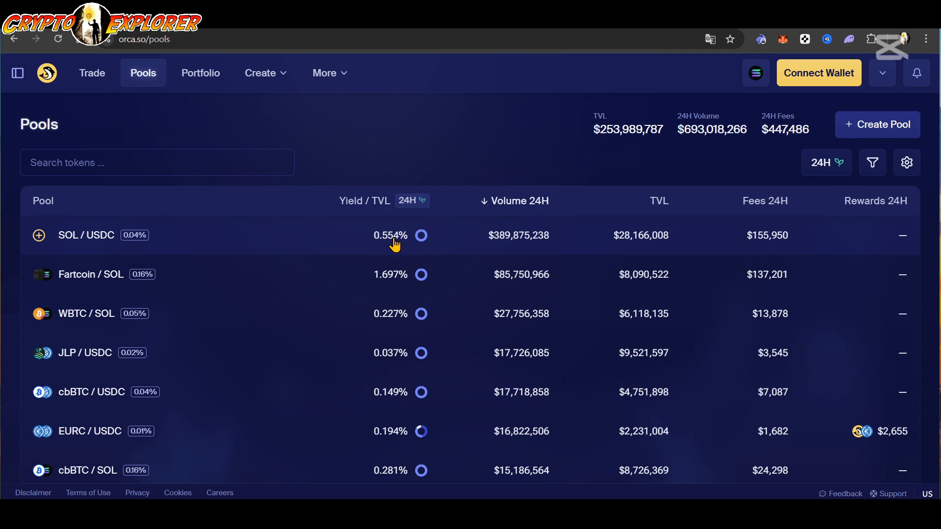
pyautogui.click(394, 240)
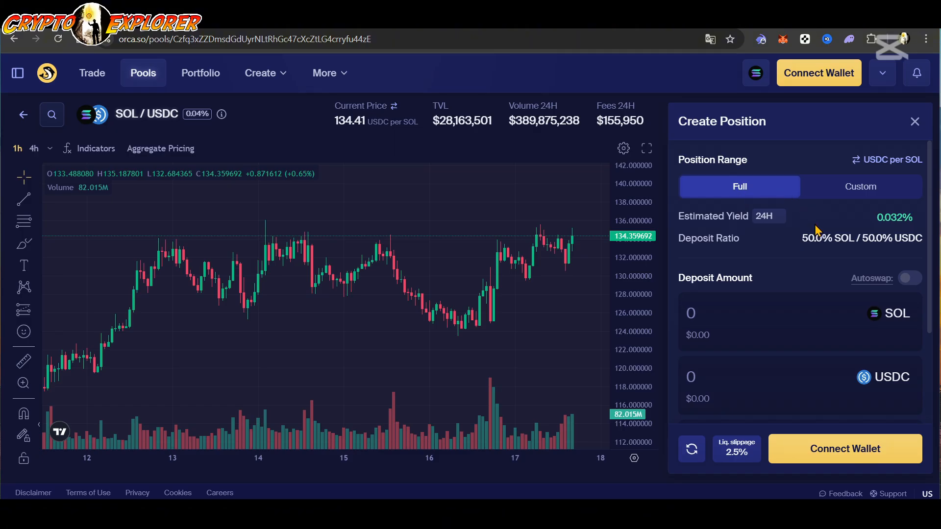
pyautogui.click(849, 186)
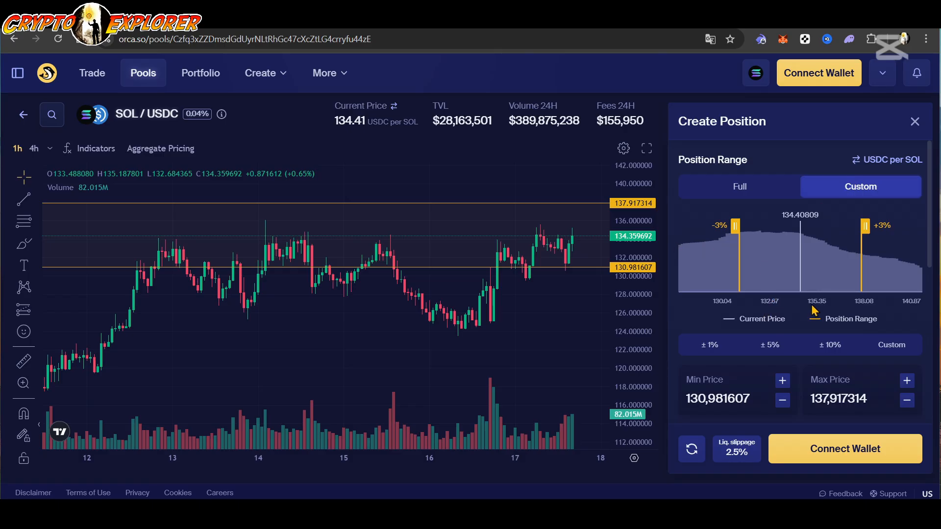
# - Narrow the position range to a min price of 131,401399 and a max price of 137,366774
pyautogui.moveTo(632, 276)
pyautogui.mouseDown()
pyautogui.moveTo(632, 299)
pyautogui.moveTo(632, 266)
pyautogui.mouseUp()
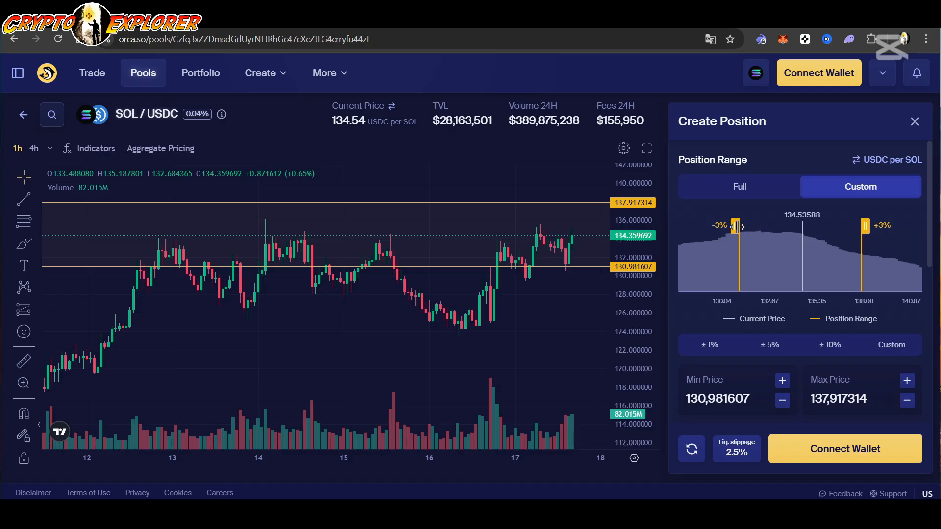
pyautogui.moveTo(737, 226)
pyautogui.mouseDown()
pyautogui.moveTo(705, 226)
pyautogui.moveTo(736, 227)
pyautogui.mouseUp()
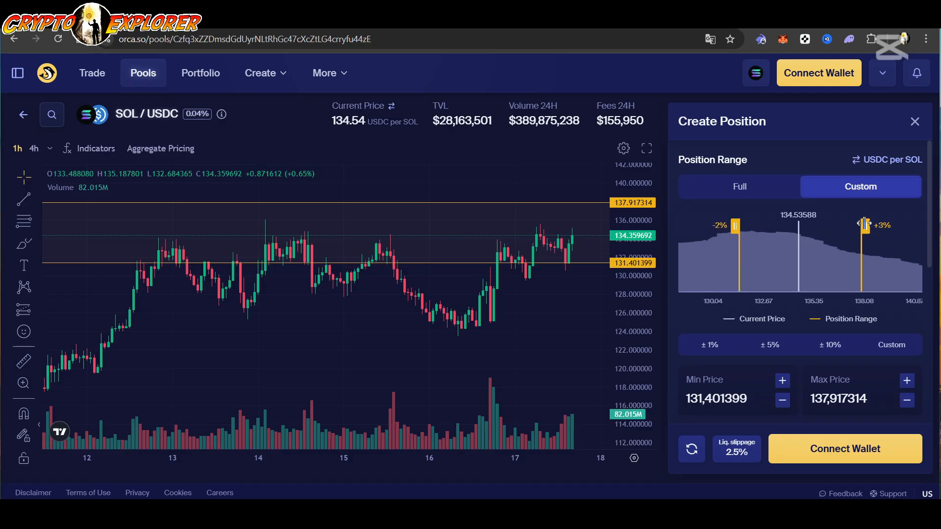
pyautogui.moveTo(865, 227); pyautogui.dragTo(849, 239)
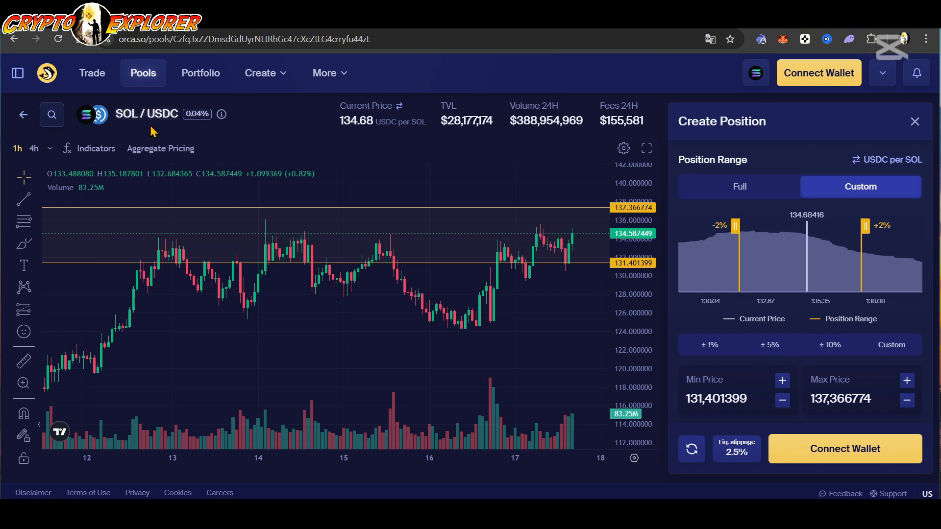
pyautogui.moveTo(118, 113); pyautogui.dragTo(180, 113)
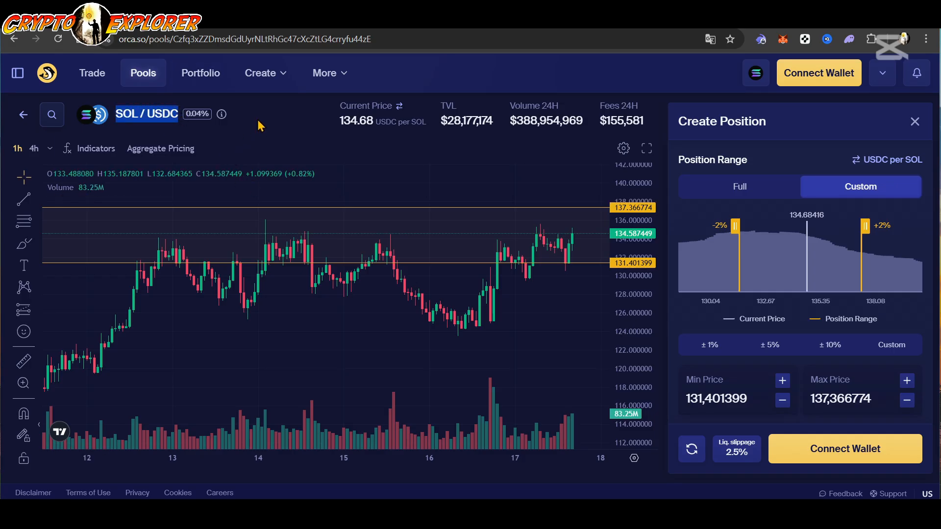
pyautogui.click(117, 115)
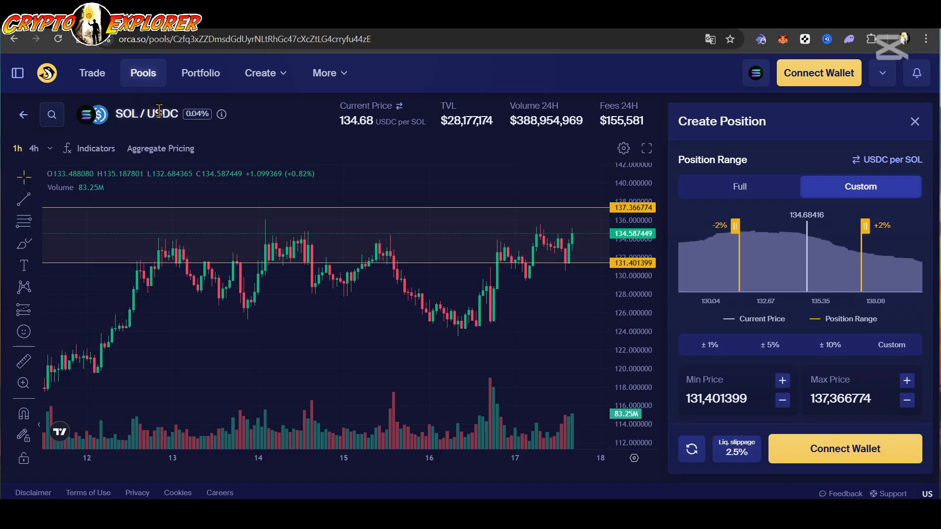
pyautogui.moveTo(117, 117); pyautogui.dragTo(140, 114)
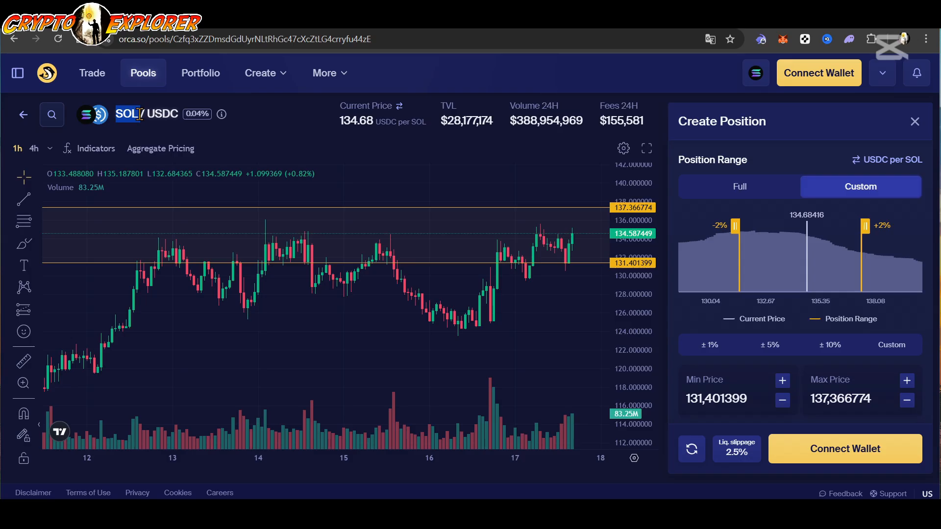
# - Switch the SOL / USDC chart to the 4h interval and examine the price history back to early March
pyautogui.scroll(-2, 347, 294)
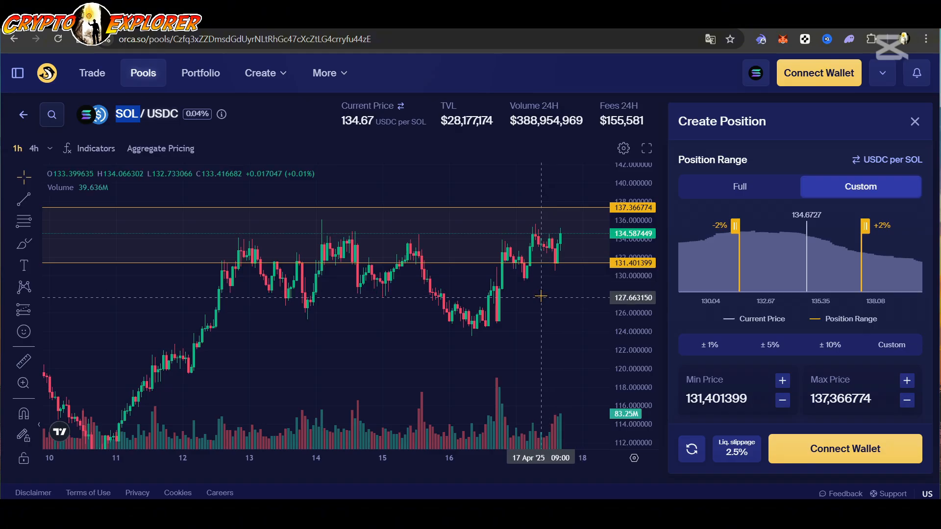
pyautogui.scroll(-5, 534, 285)
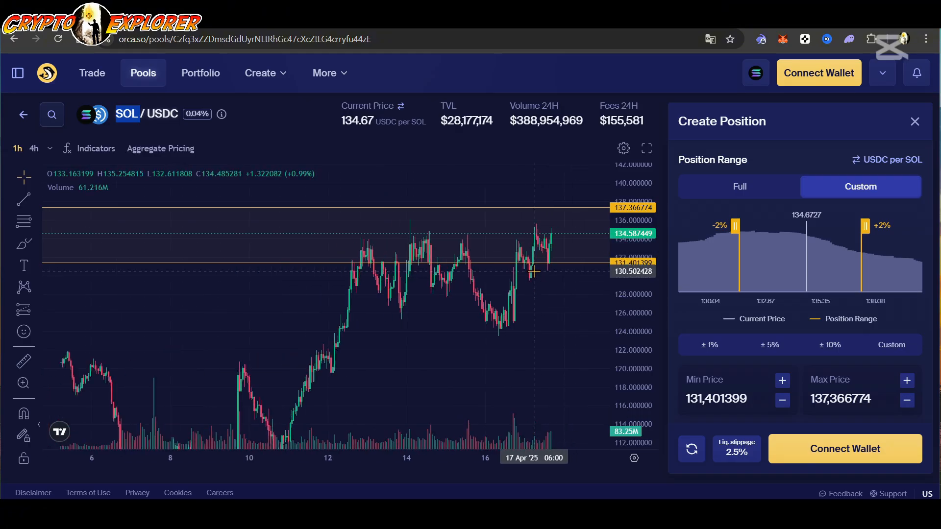
pyautogui.click(32, 148)
pyautogui.scroll(5, 490, 279)
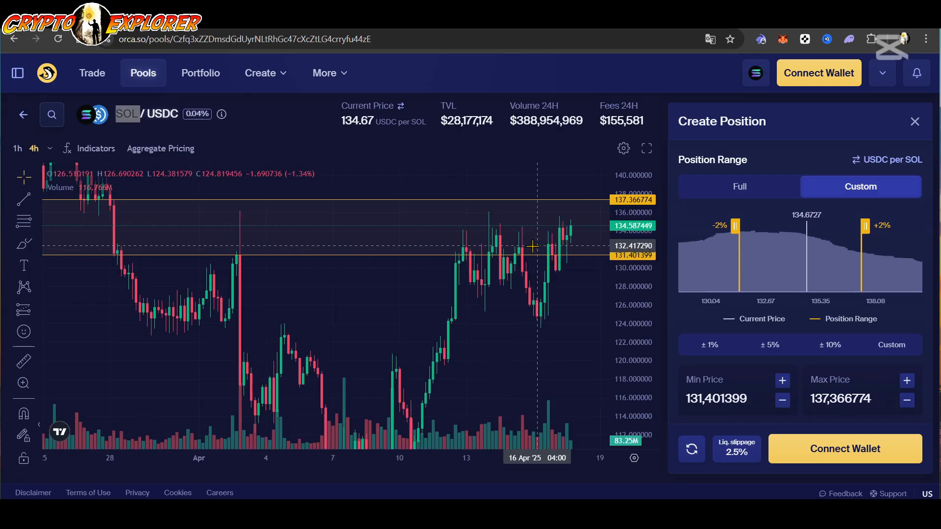
pyautogui.scroll(-2, 520, 245)
pyautogui.scroll(-2, 519, 237)
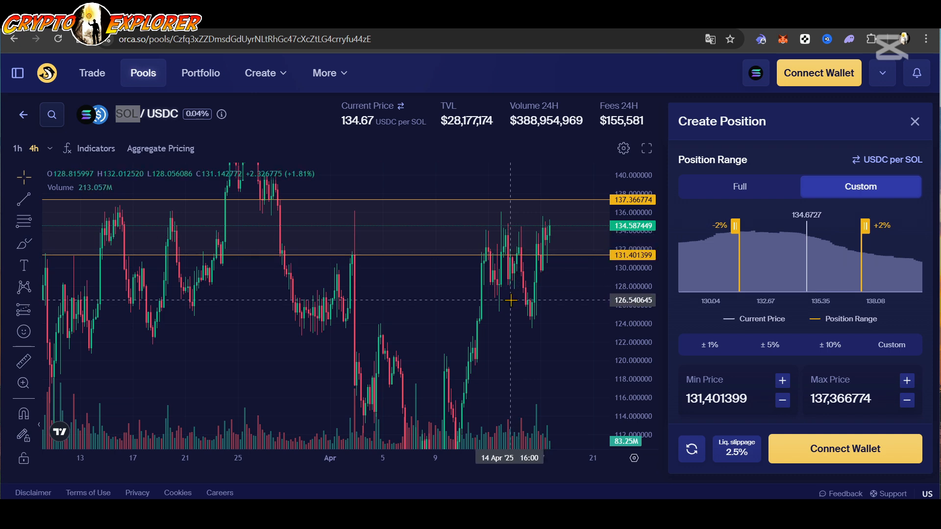
pyautogui.moveTo(509, 299); pyautogui.dragTo(464, 267)
pyautogui.scroll(-2, 463, 267)
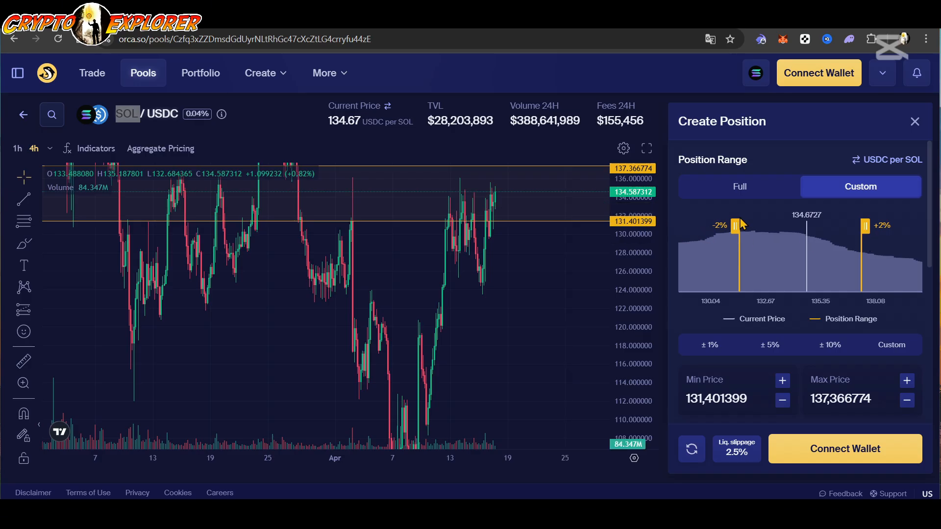
# - Widen the position range to a min price of 124,444455 and a max price of 141,833372, and check it against the chart
pyautogui.moveTo(735, 225); pyautogui.dragTo(682, 242)
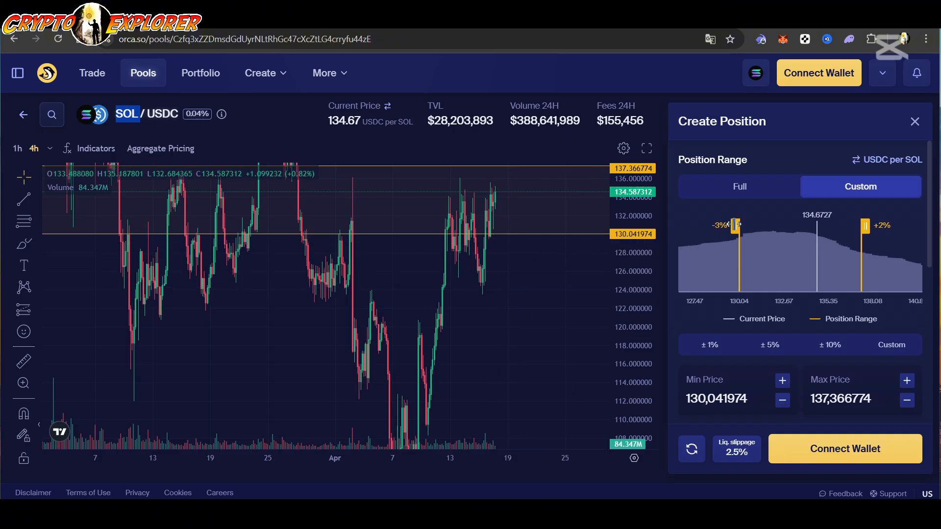
pyautogui.moveTo(735, 226); pyautogui.dragTo(673, 226)
pyautogui.moveTo(863, 224); pyautogui.dragTo(882, 228)
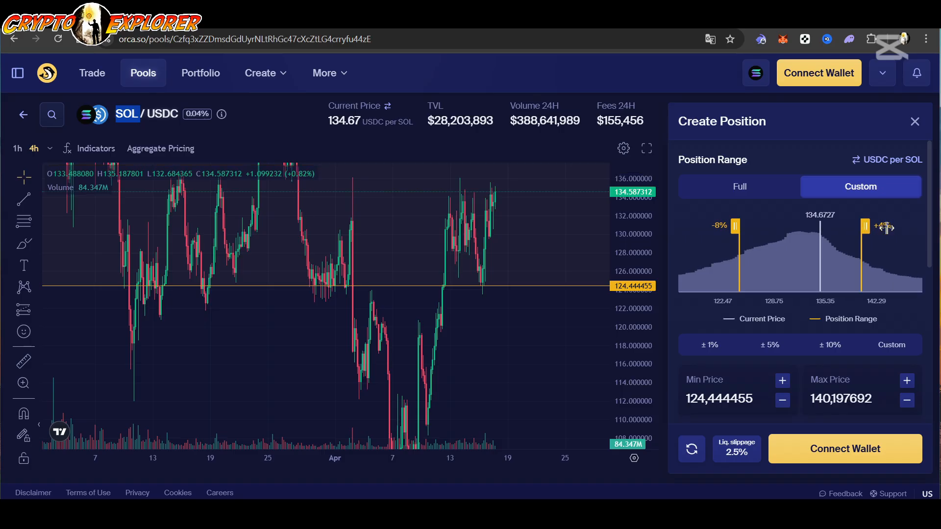
pyautogui.scroll(-3, 468, 267)
pyautogui.moveTo(505, 244); pyautogui.dragTo(477, 350)
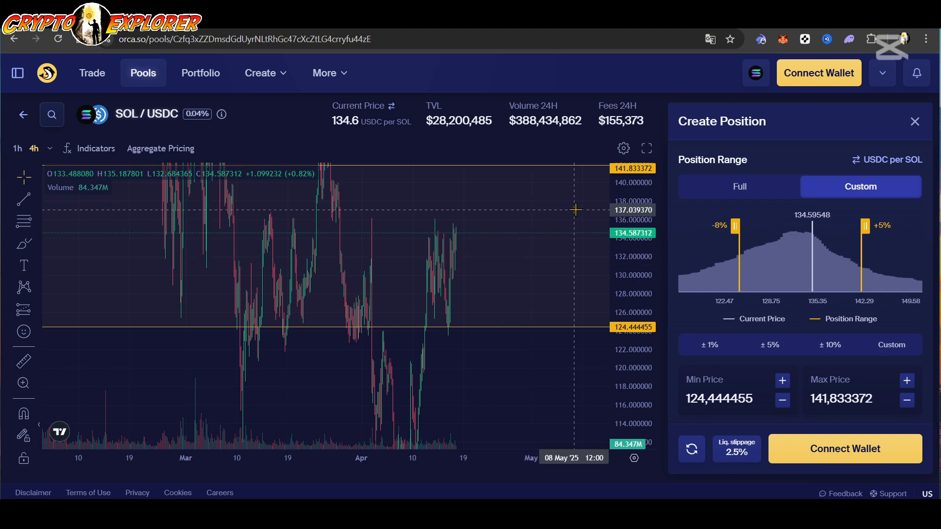
pyautogui.scroll(-2, 444, 257)
pyautogui.moveTo(435, 255); pyautogui.dragTo(416, 310)
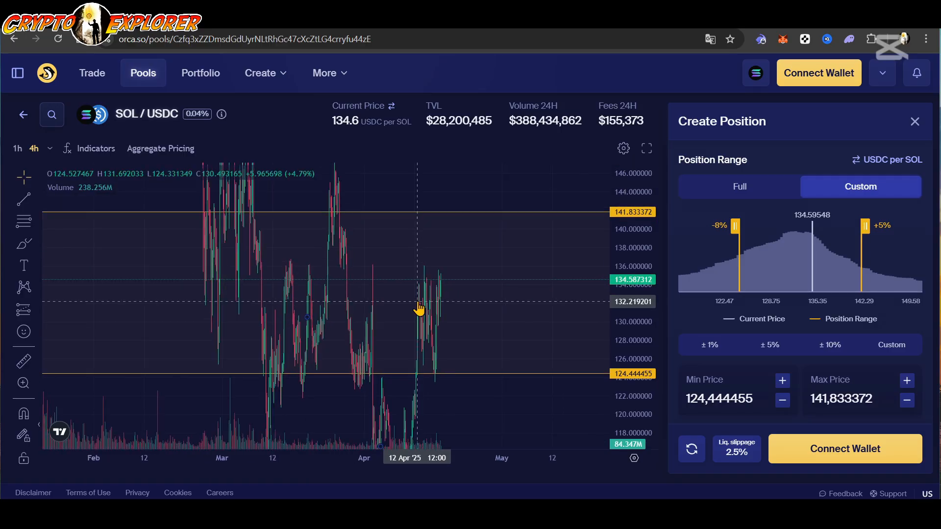
# - Return to the pools list and open the WBTC / SOL 0.05% pool to view its chart and position form
pyautogui.click(23, 115)
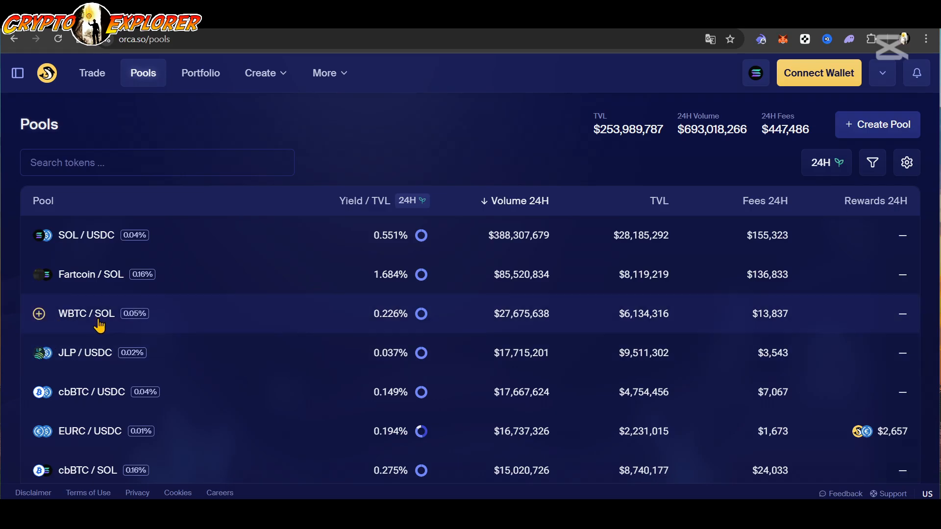
pyautogui.moveTo(373, 324)
pyautogui.click(104, 320)
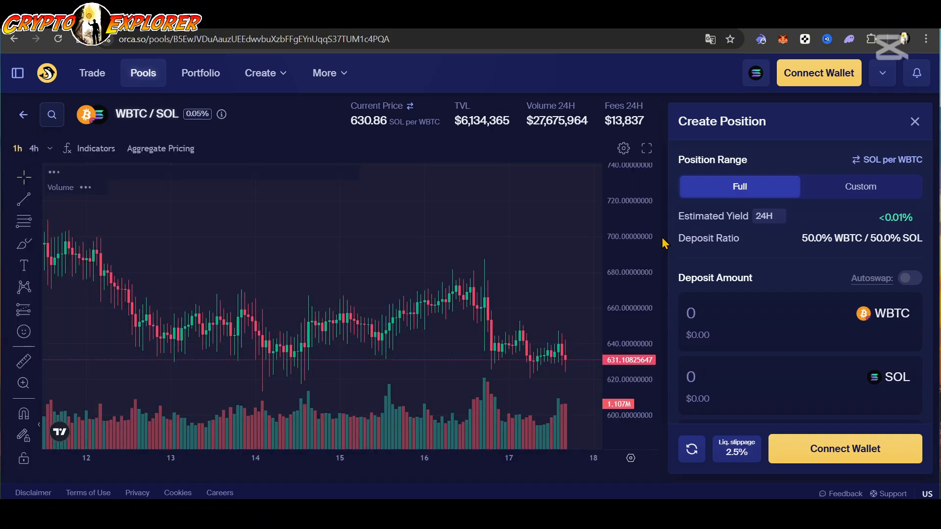
pyautogui.scroll(-5, 479, 319)
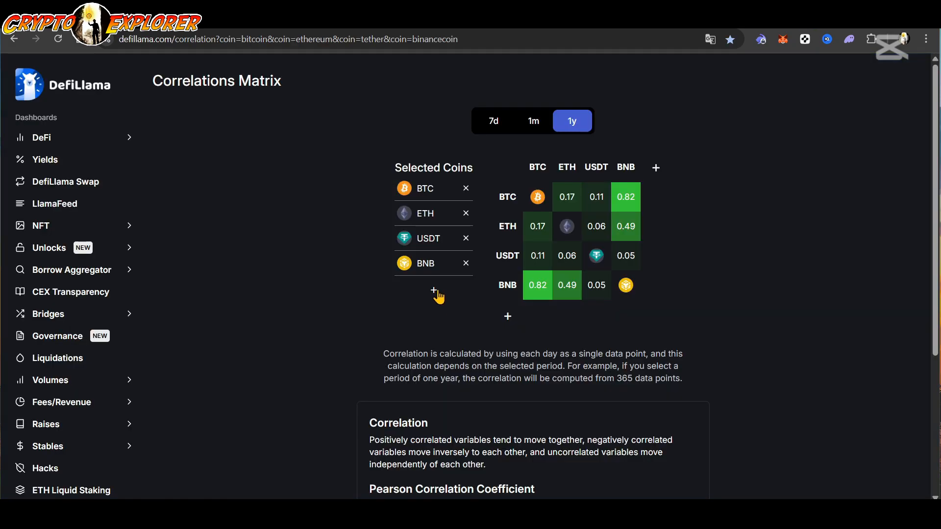
# - Add Solana (SOL) to the correlations matrix and compare the coin correlations over the 1m and 7d periods
pyautogui.click(434, 291)
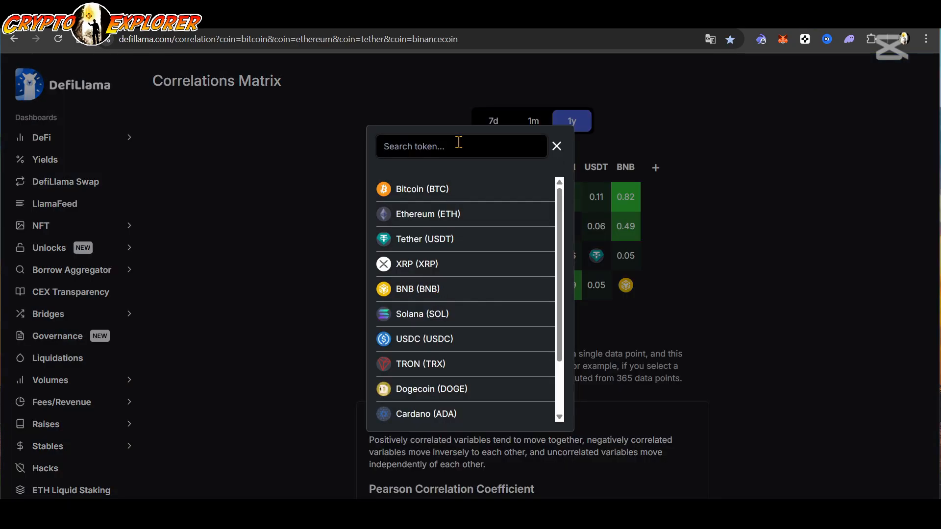
pyautogui.write('sol')
pyautogui.click(470, 195)
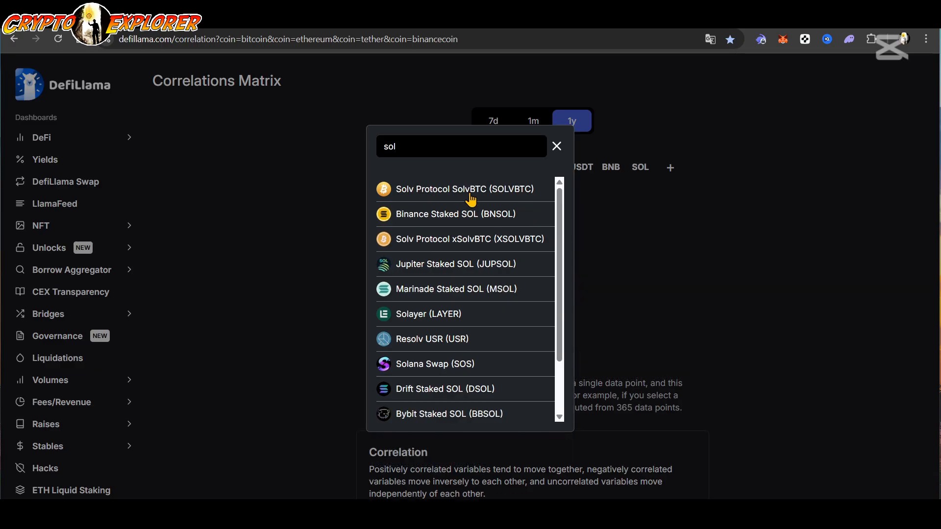
pyautogui.click(557, 146)
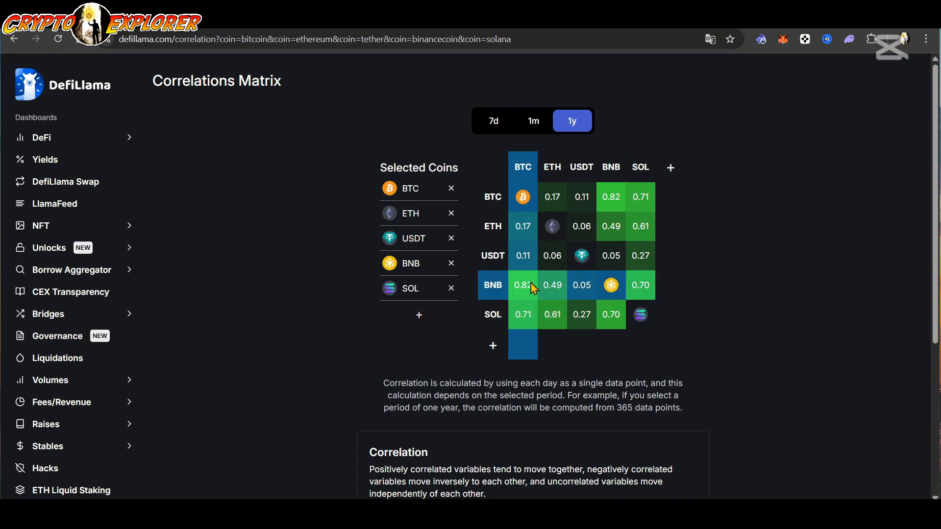
pyautogui.click(533, 122)
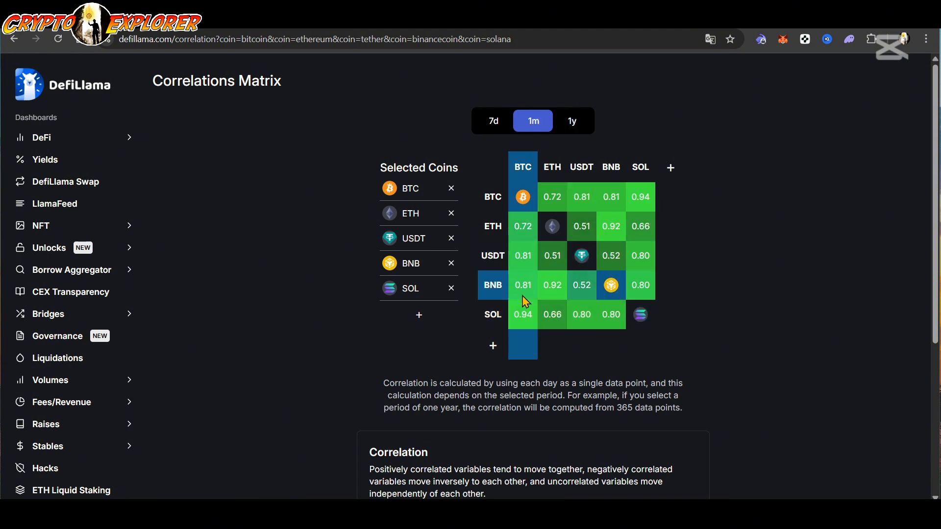
pyautogui.click(493, 120)
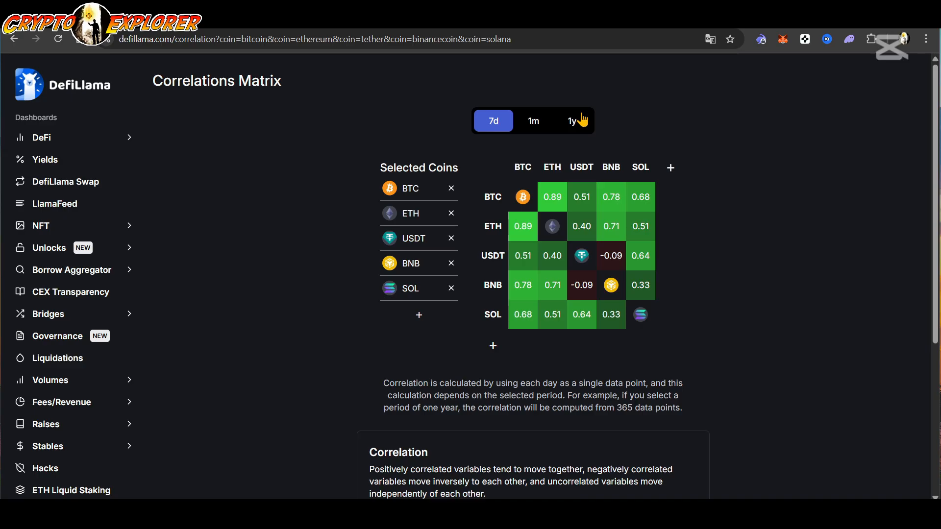
# - Switch back to Orca, return to the pools list and open the cbBTC / SOL 0.16% pool
pyautogui.click(735, 17)
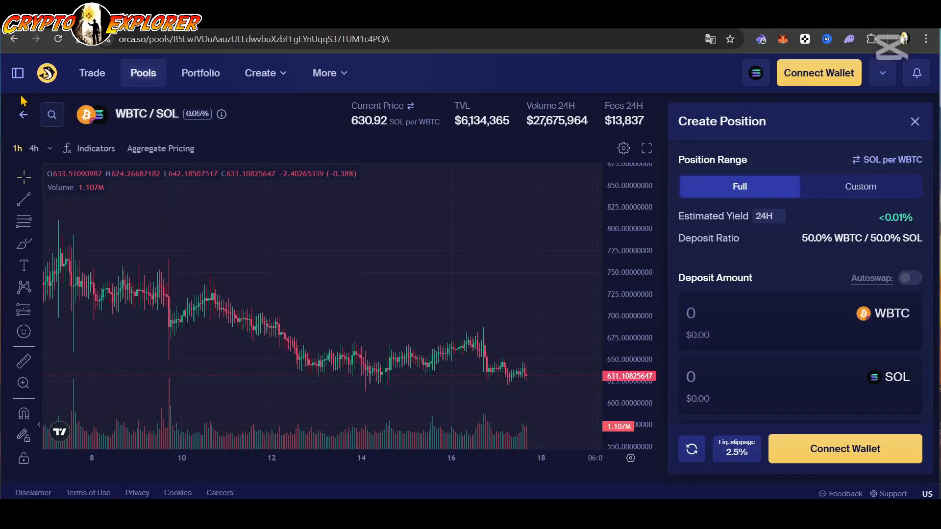
pyautogui.click(22, 119)
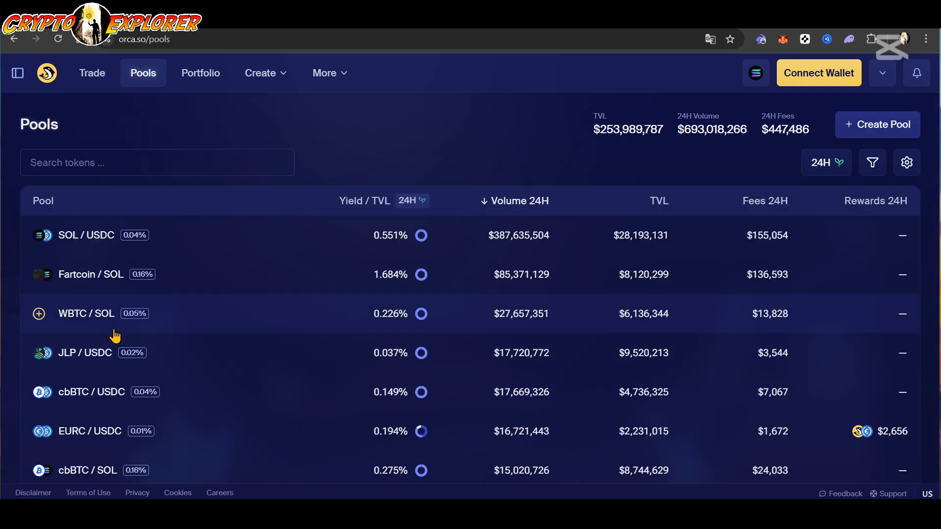
pyautogui.scroll(-1, 201, 337)
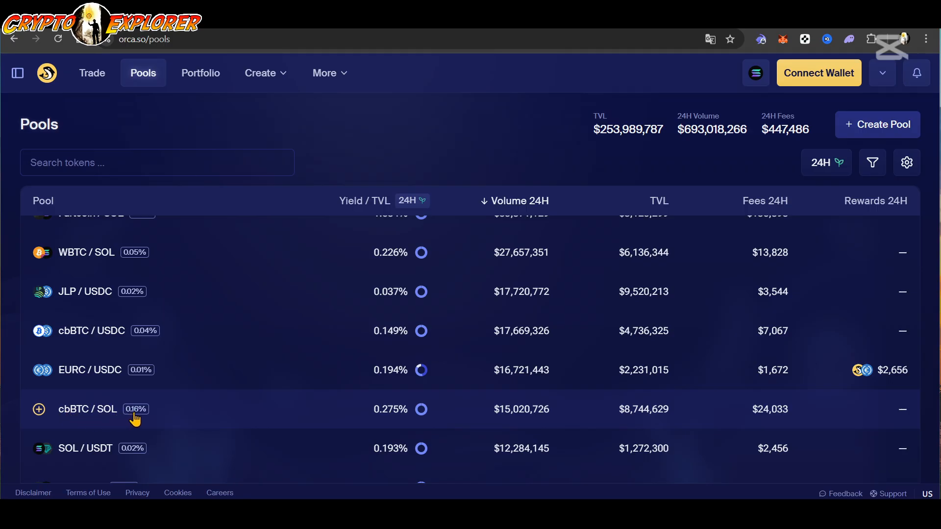
pyautogui.moveTo(378, 417)
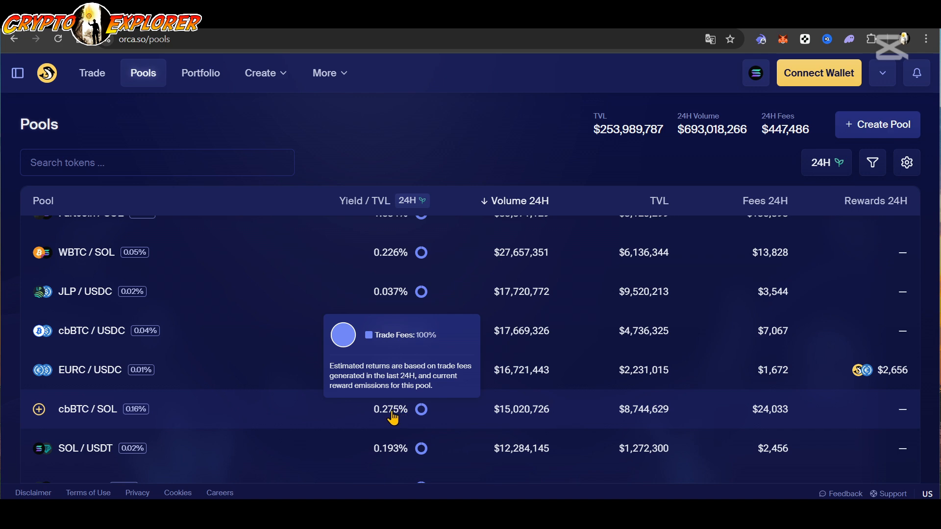
pyautogui.click(392, 417)
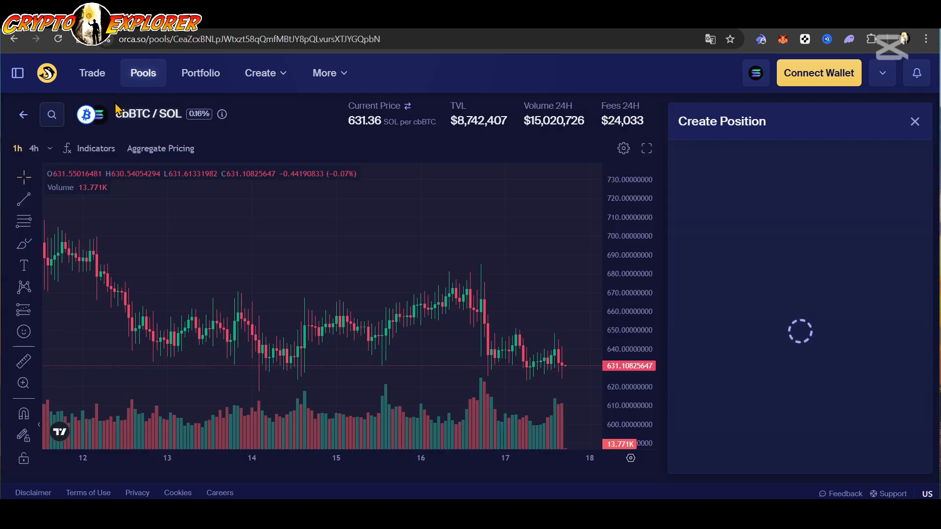
# - Return to the pools list and sort it by Yield / TVL in descending order
pyautogui.click(23, 115)
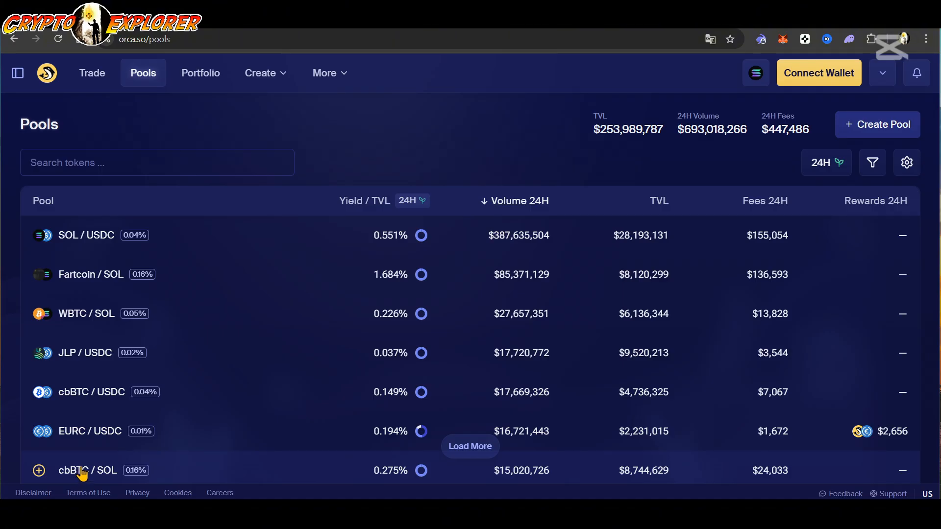
pyautogui.scroll(-3, 152, 393)
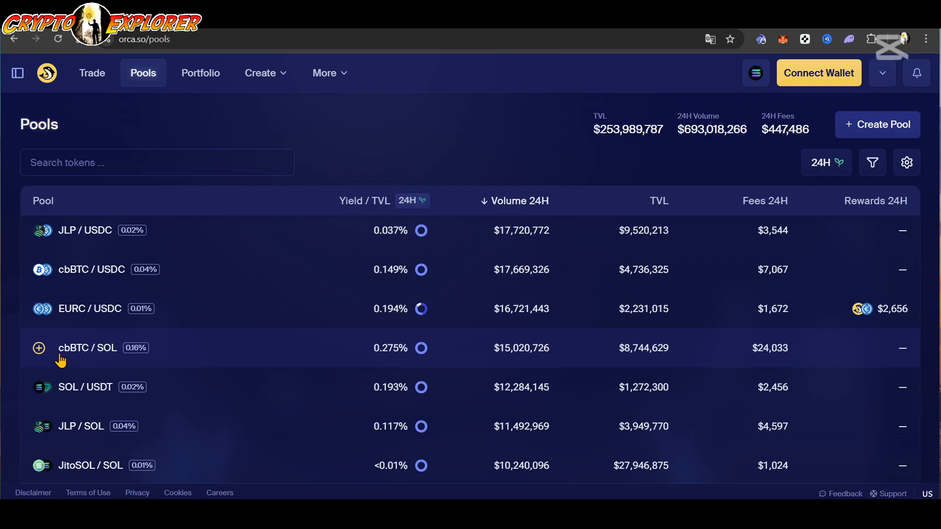
pyautogui.scroll(3, 374, 221)
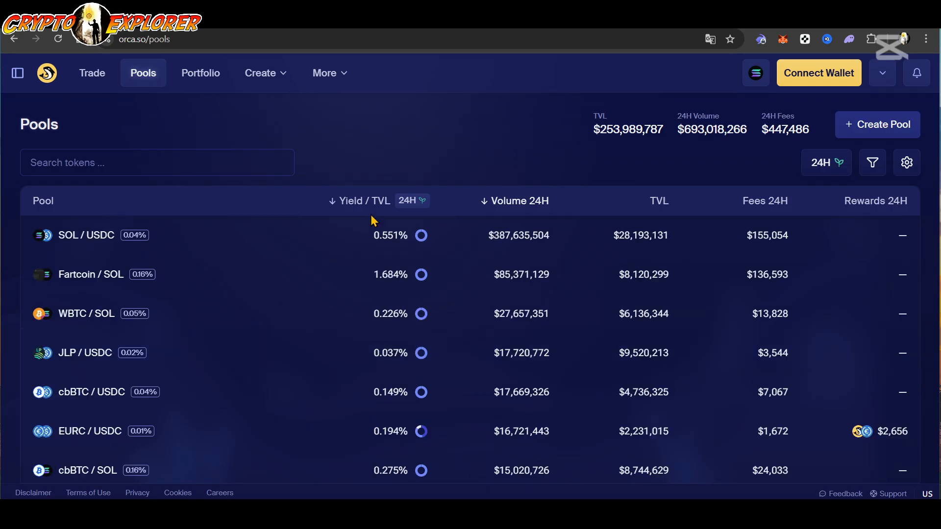
pyautogui.click(356, 202)
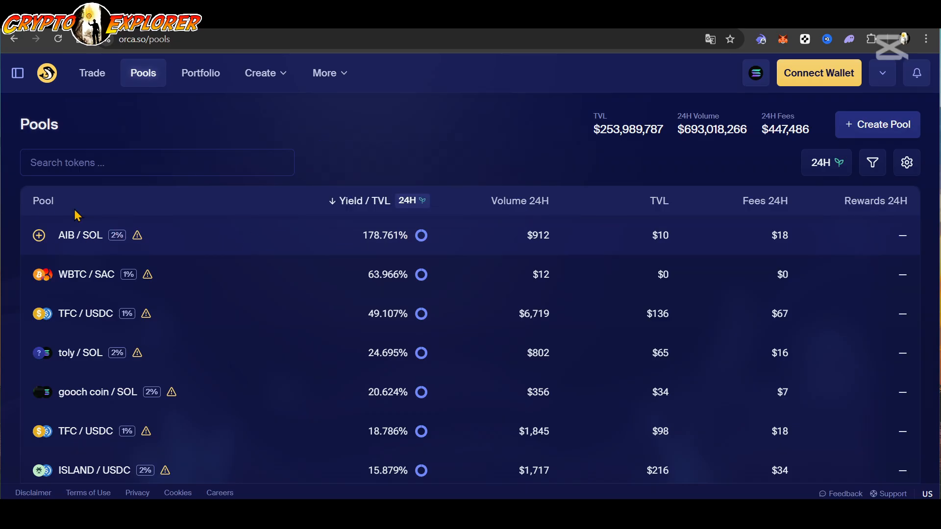
# - Examine the highest-yielding pools, comparing their yields with their volume, TVL, fees and token warnings
pyautogui.moveTo(370, 242)
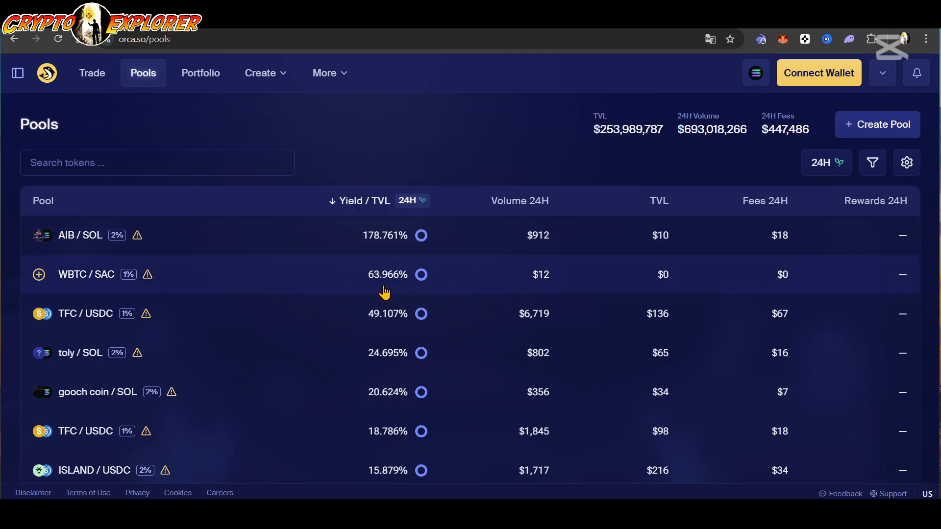
pyautogui.scroll(-1, 382, 297)
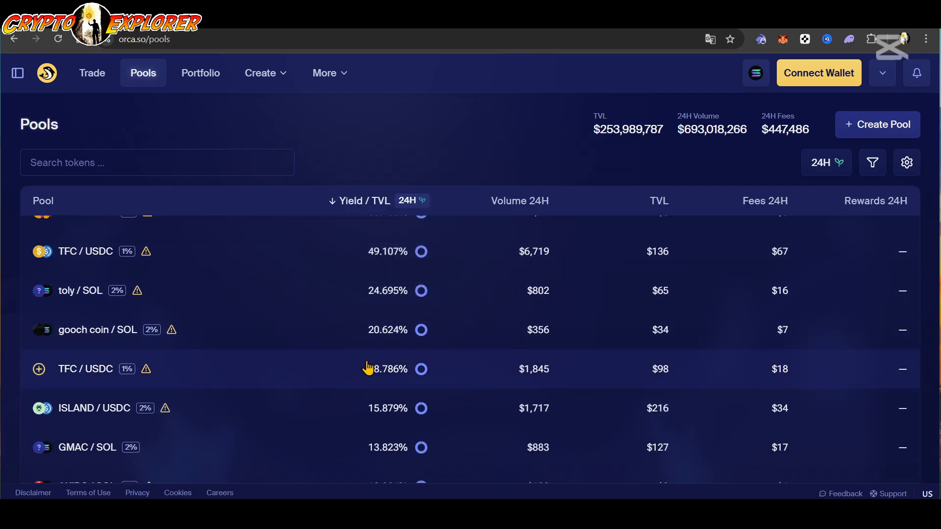
pyautogui.scroll(-2, 370, 362)
pyautogui.scroll(-2, 383, 336)
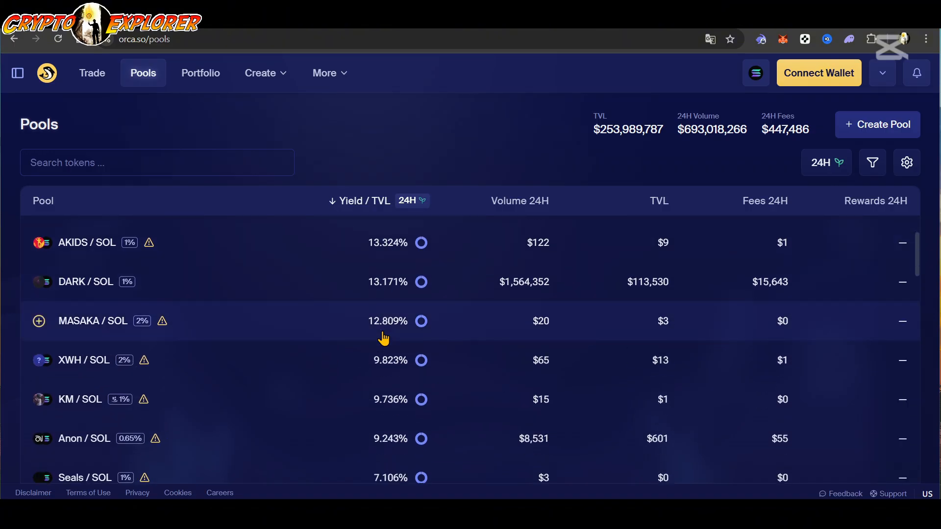
pyautogui.moveTo(384, 326)
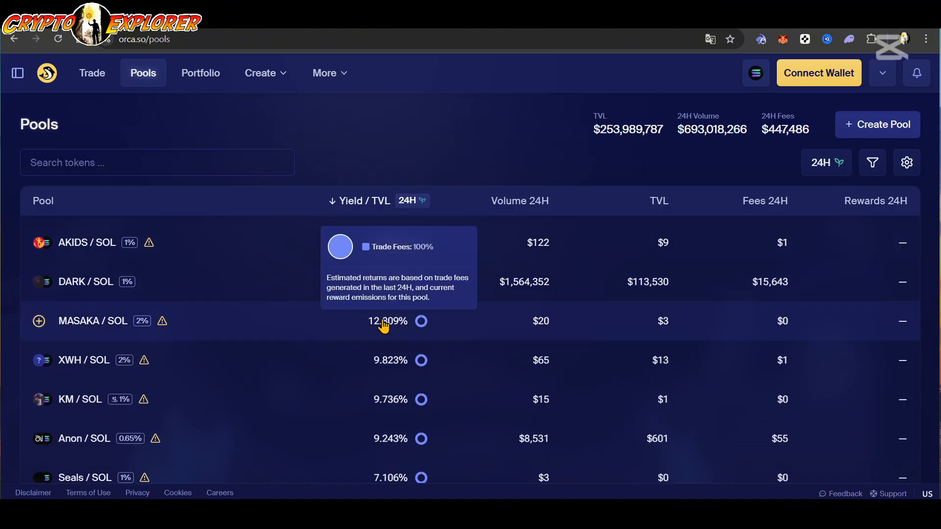
pyautogui.scroll(-5, 383, 326)
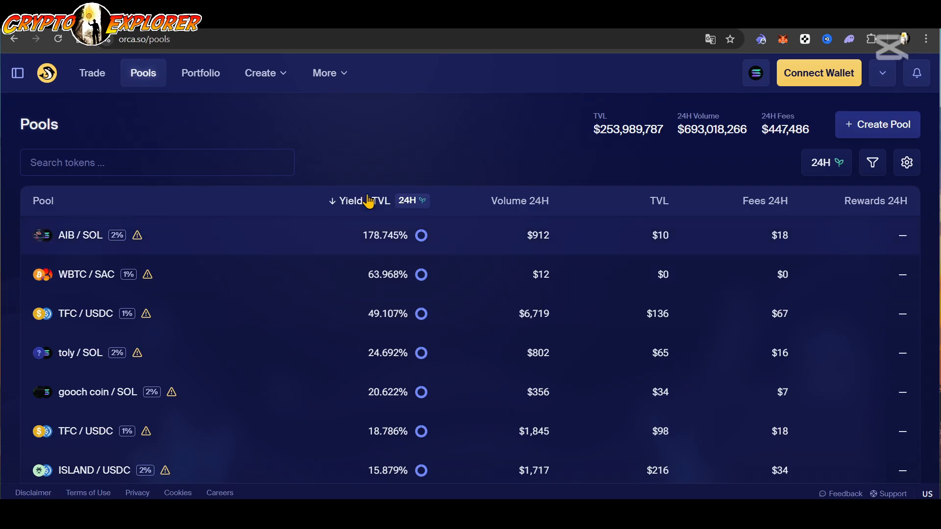
pyautogui.moveTo(365, 247)
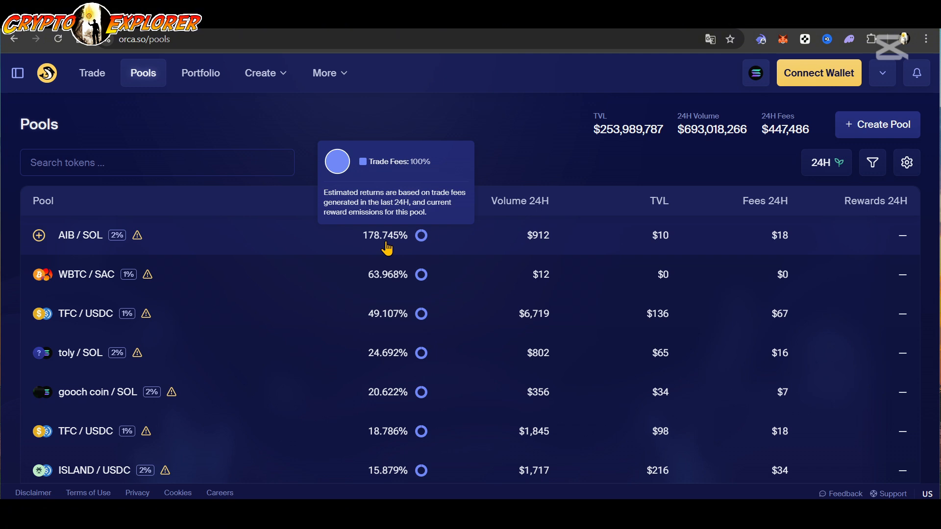
# - Sort the pools by 24H volume in descending order and open the WBTC / SOL 0.05% pool
pyautogui.click(529, 210)
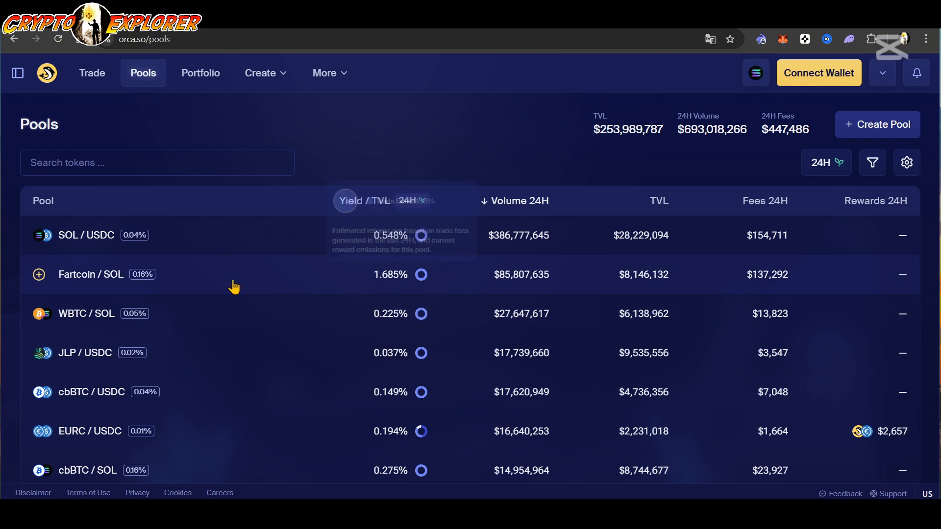
pyautogui.moveTo(384, 282)
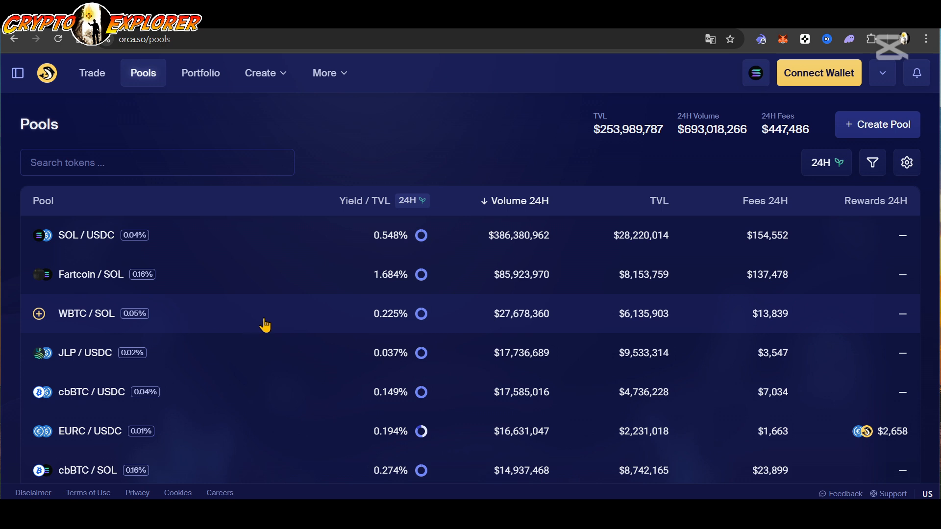
pyautogui.moveTo(389, 324)
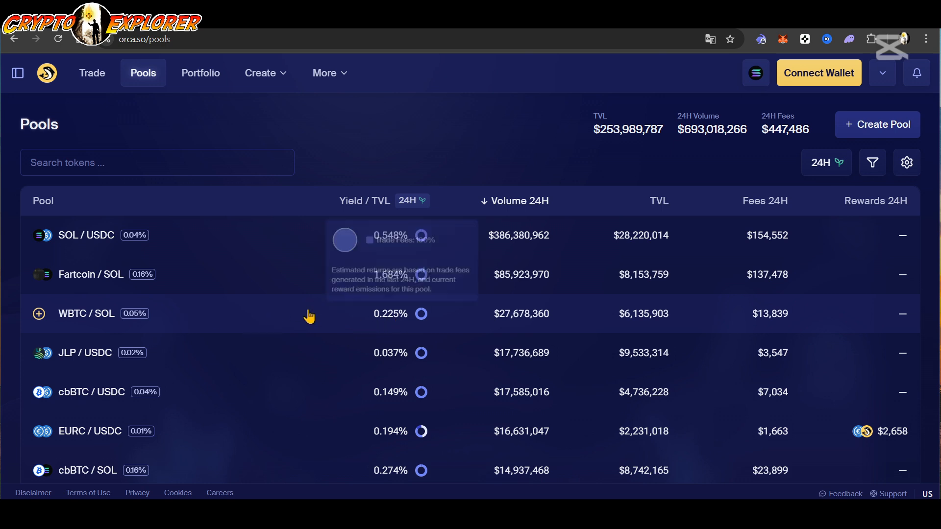
pyautogui.click(200, 320)
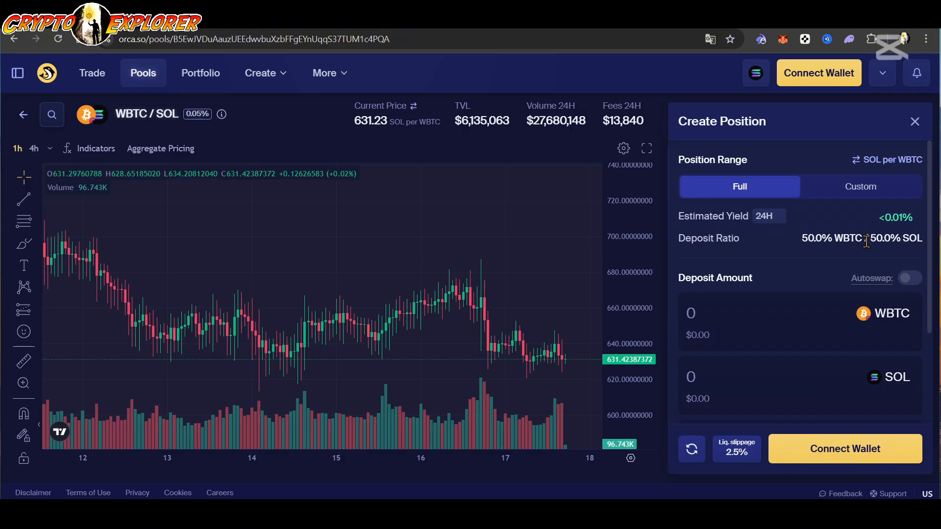
# - Choose a custom position range for WBTC / SOL and compare the ±10%, ±1% and ±5% presets, finishing on ±5%
pyautogui.click(853, 188)
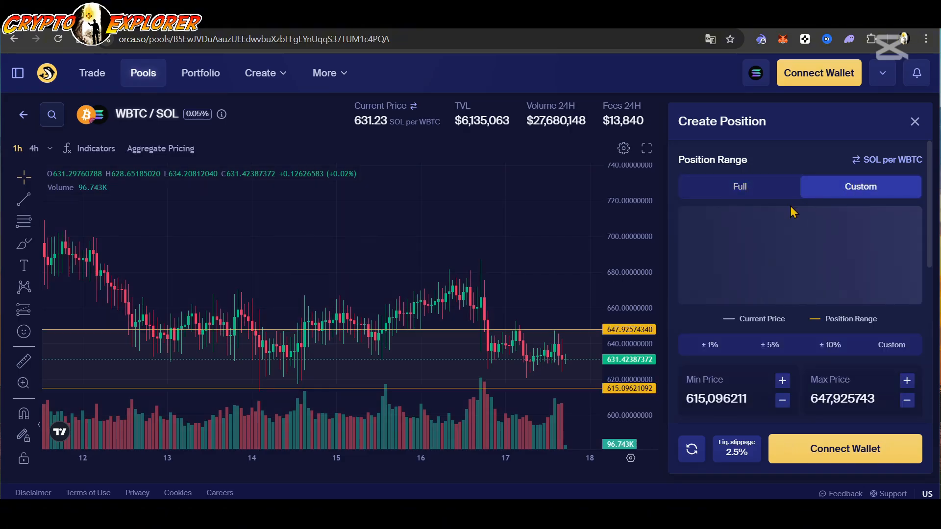
pyautogui.click(766, 349)
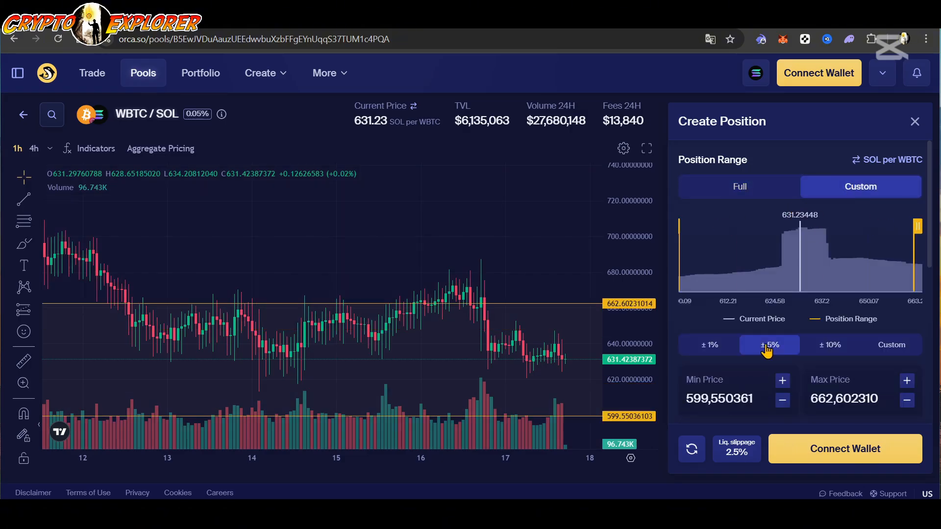
pyautogui.click(831, 346)
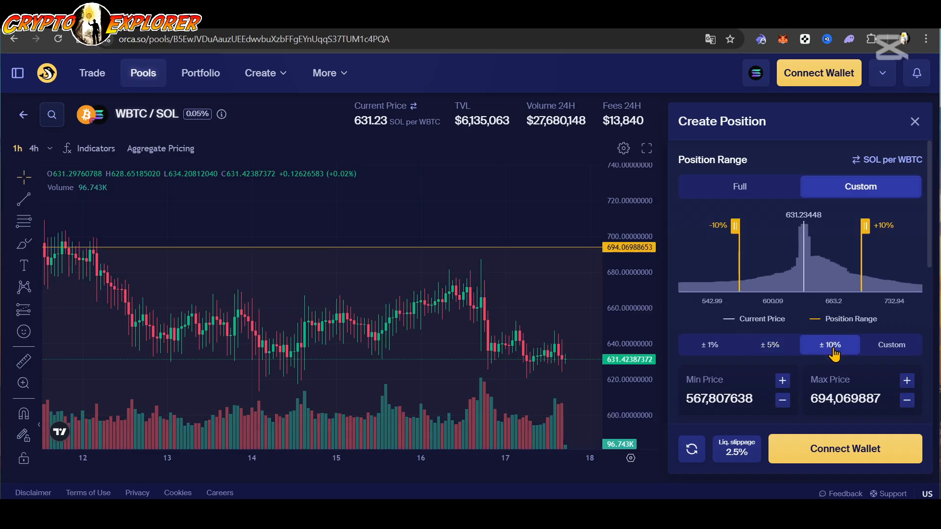
pyautogui.click(763, 347)
pyautogui.click(710, 348)
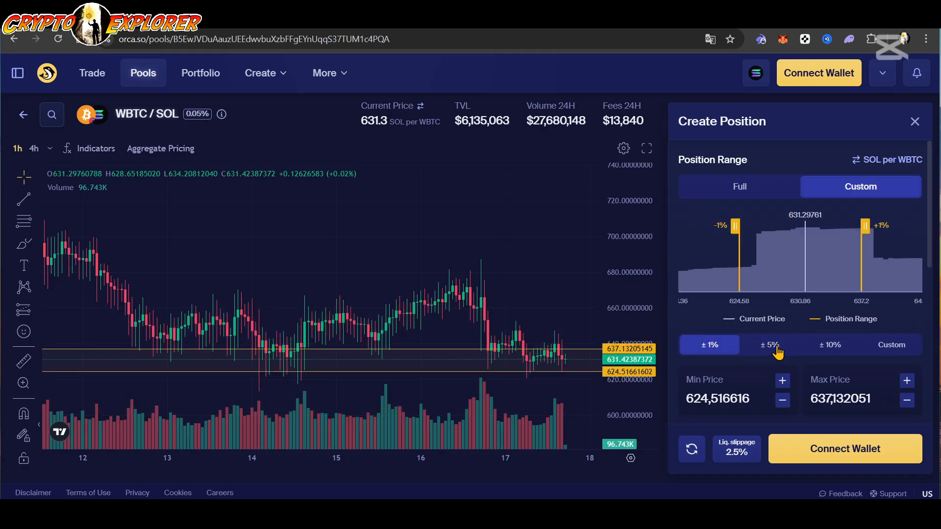
pyautogui.click(777, 349)
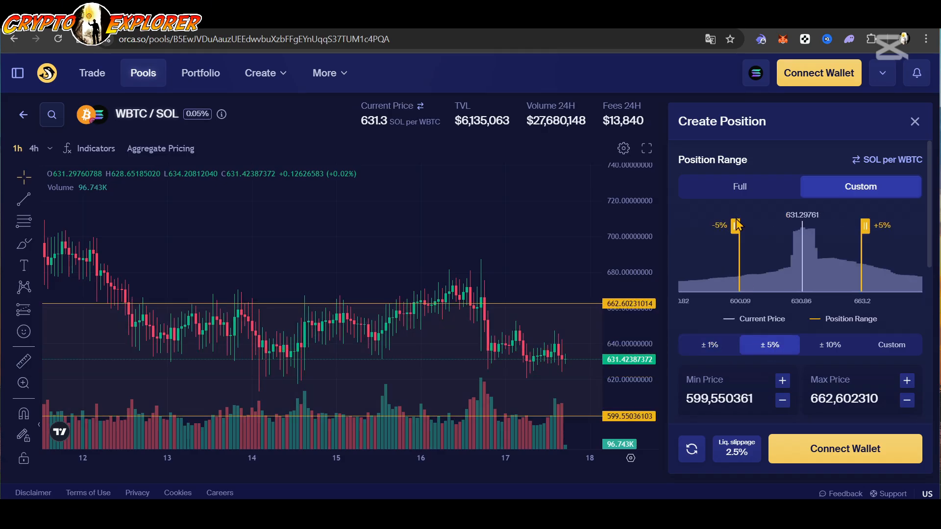
# - Try raising the min price of the position range to 610,683643, and compare it with the ±10% preset
pyautogui.moveTo(735, 227); pyautogui.dragTo(760, 228)
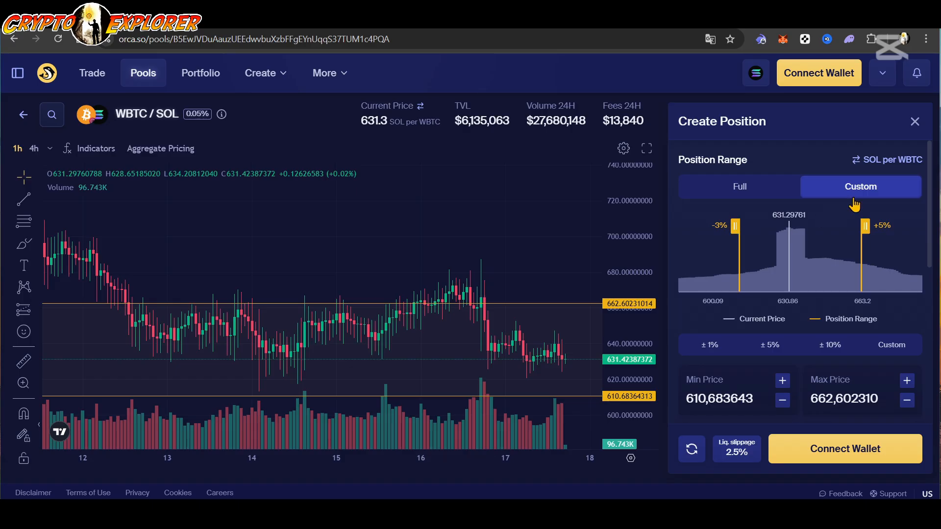
pyautogui.click(828, 347)
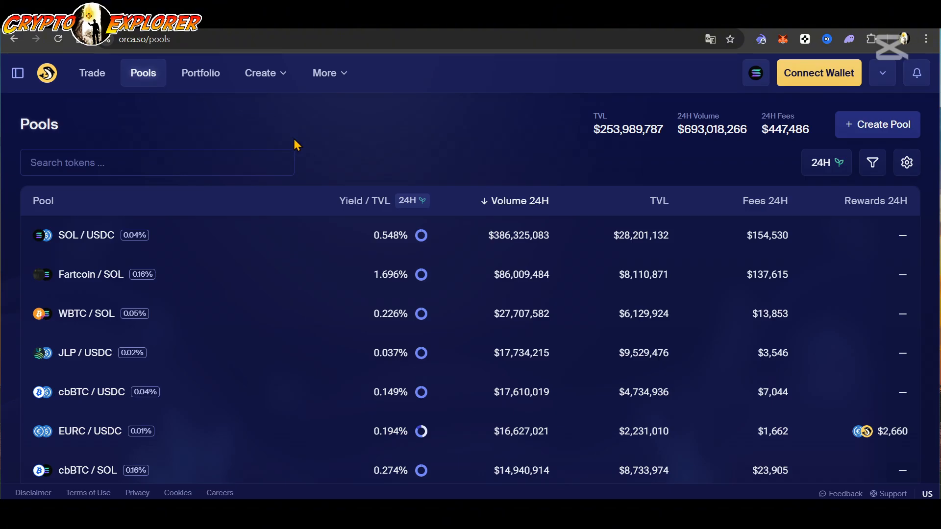
# - In the pools list, check the pool filter options and set the yield estimate period to 365D
pyautogui.click(263, 73)
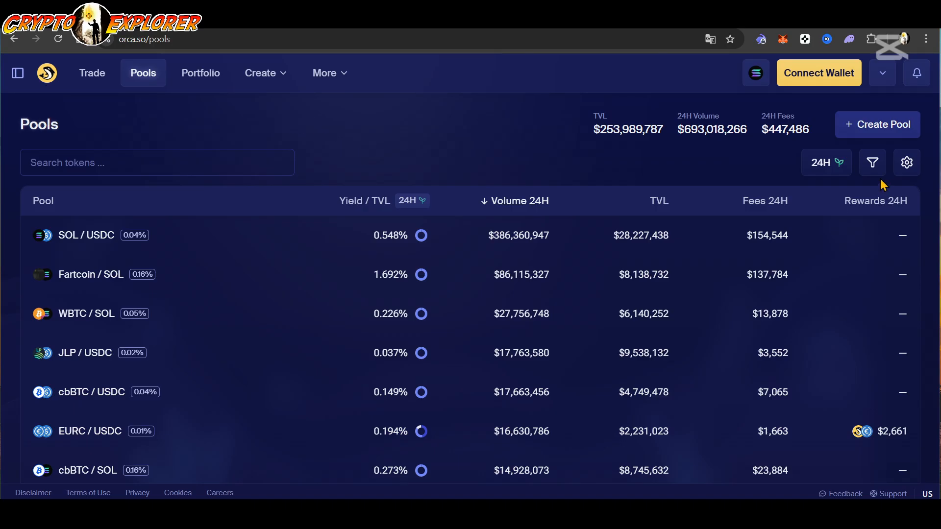
pyautogui.click(872, 163)
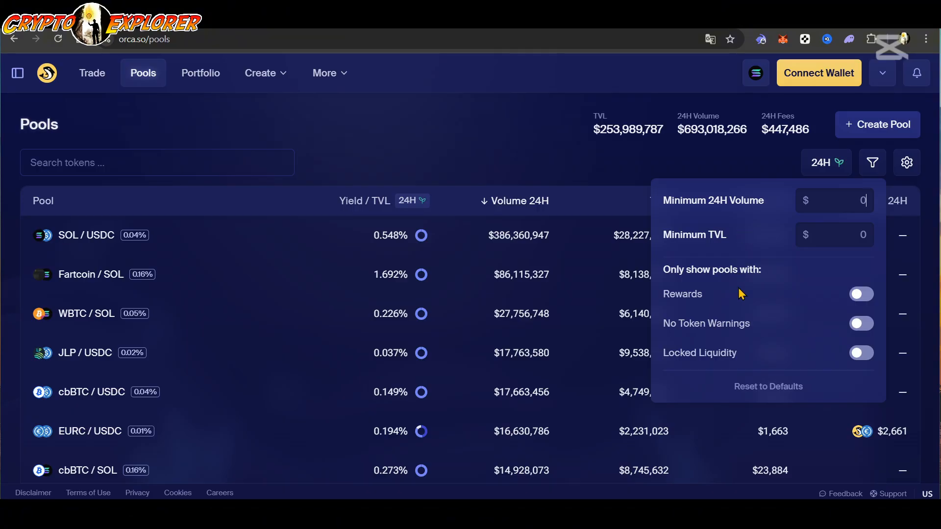
pyautogui.click(833, 162)
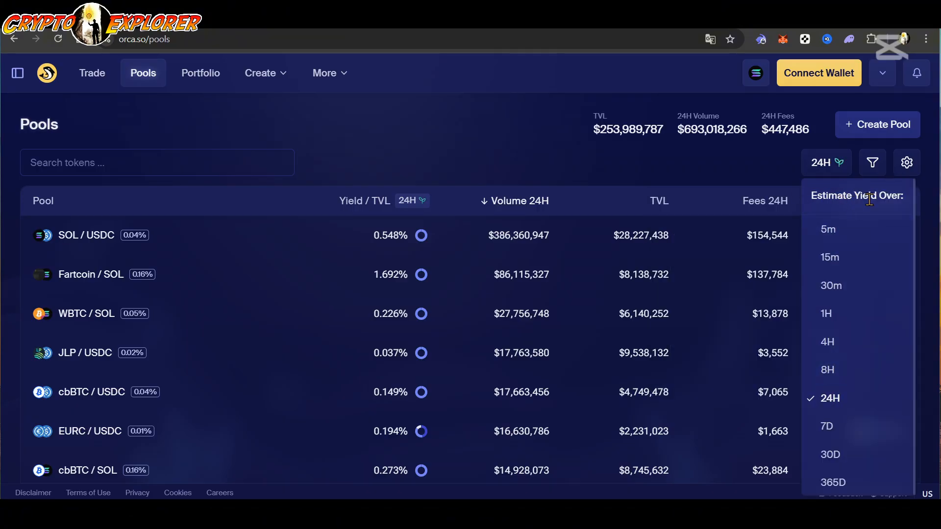
pyautogui.click(844, 483)
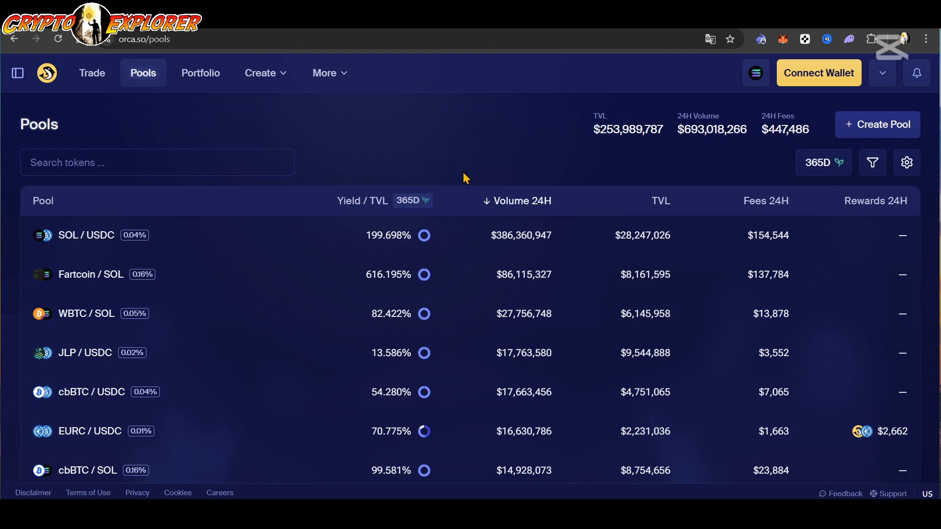
# - Examine the 365D yield breakdowns of the Fartcoin / SOL, SOL / USDC, WBTC / SOL and EURC / USDC pools, and browse the lower-volume pools
pyautogui.moveTo(395, 290)
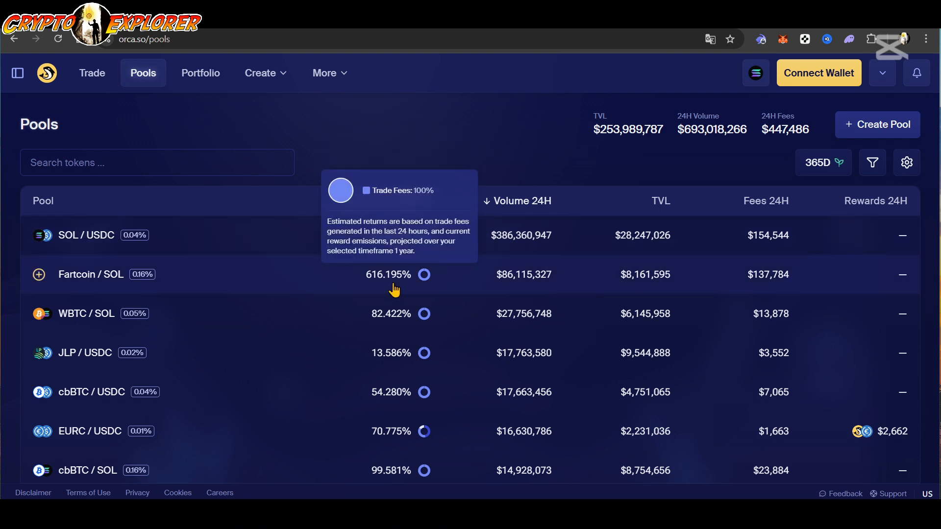
pyautogui.moveTo(392, 247)
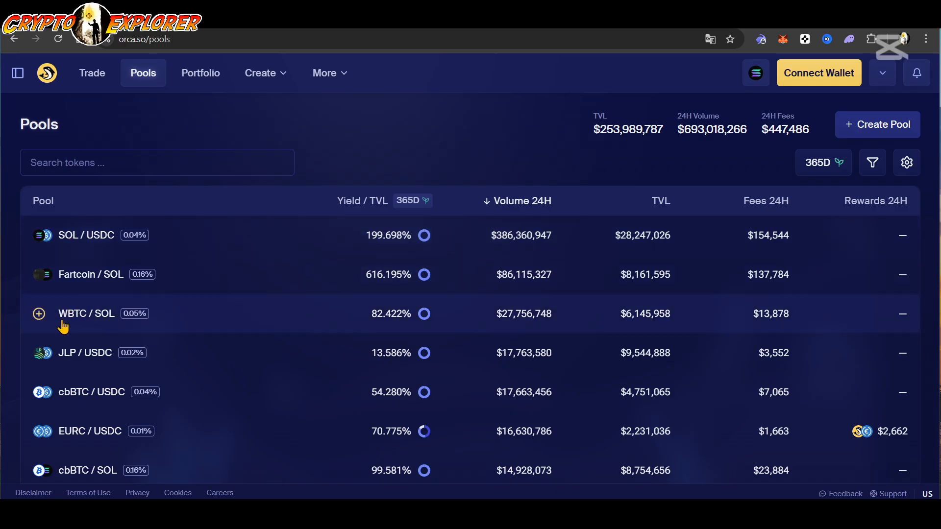
pyautogui.moveTo(370, 325)
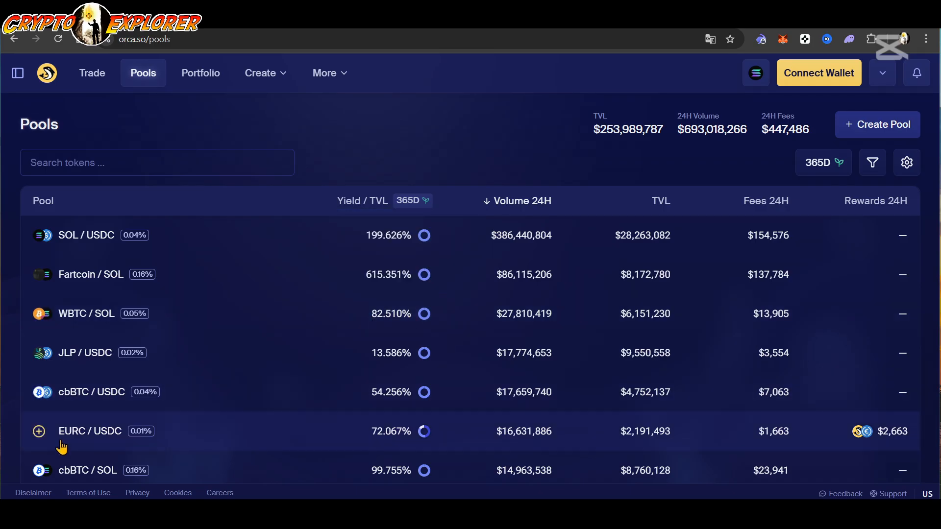
pyautogui.moveTo(376, 441)
pyautogui.scroll(-10, 255, 434)
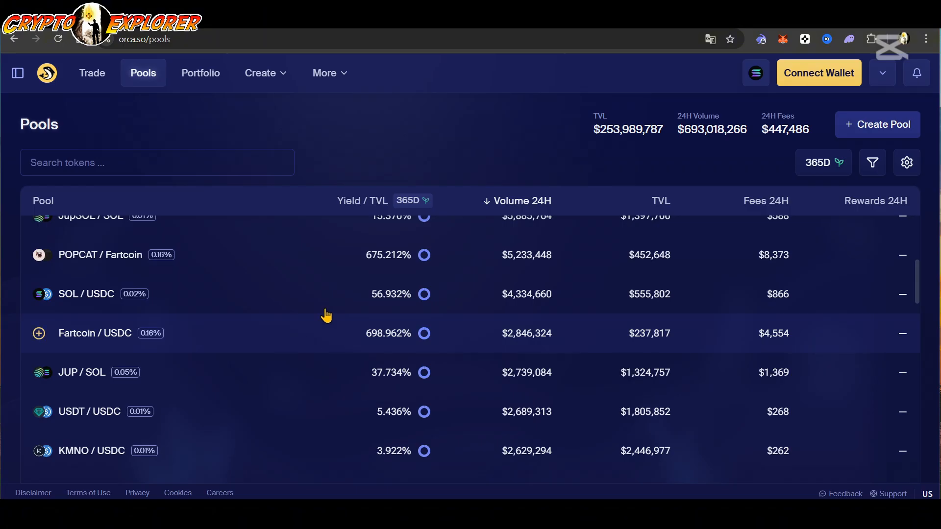
pyautogui.scroll(-1, 304, 388)
pyautogui.scroll(-2, 304, 389)
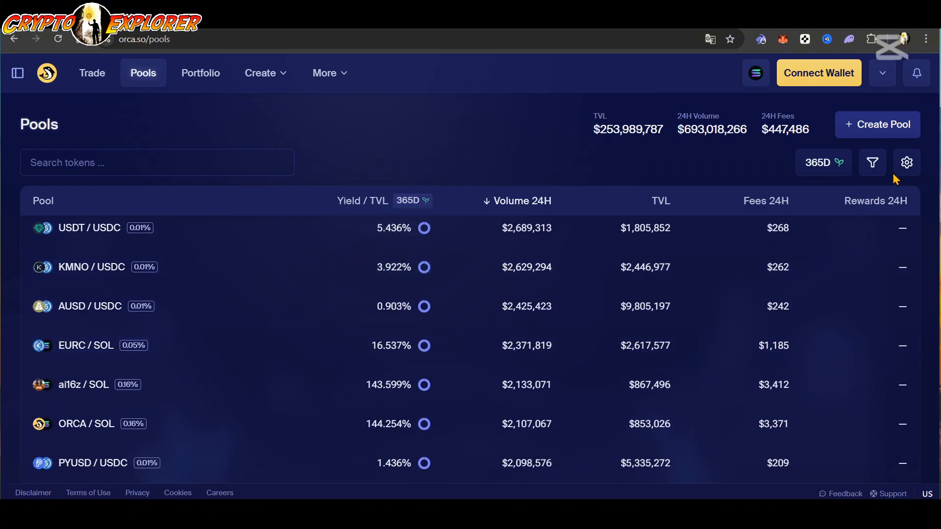
# - Review which columns can be shown in the pools table
pyautogui.click(907, 168)
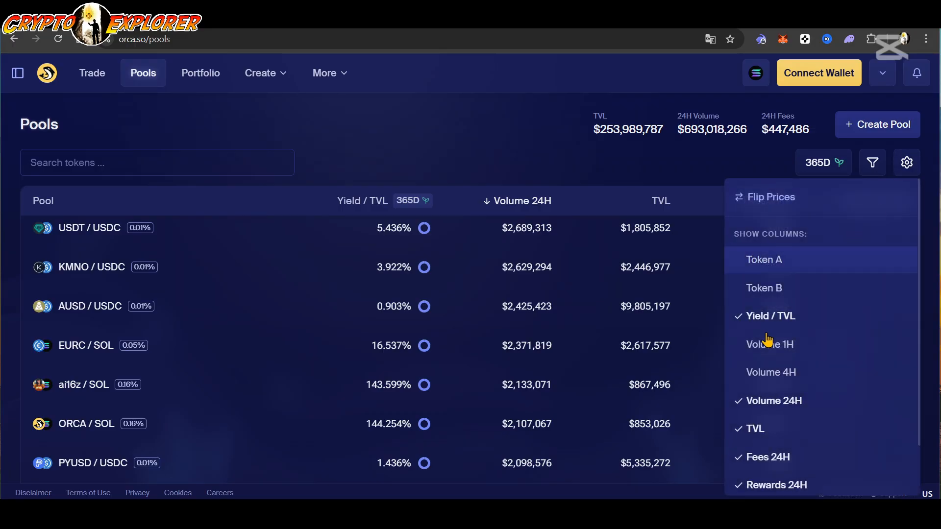
pyautogui.scroll(-1, 786, 465)
pyautogui.scroll(2, 789, 463)
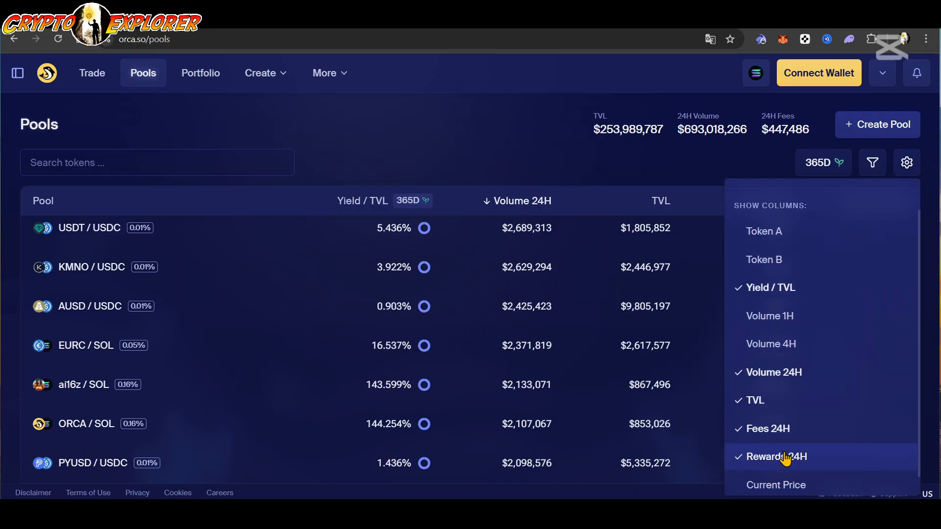
# - Filter the pools list to only those with rewards and sort it by Rewards 24H in descending order
pyautogui.click(872, 164)
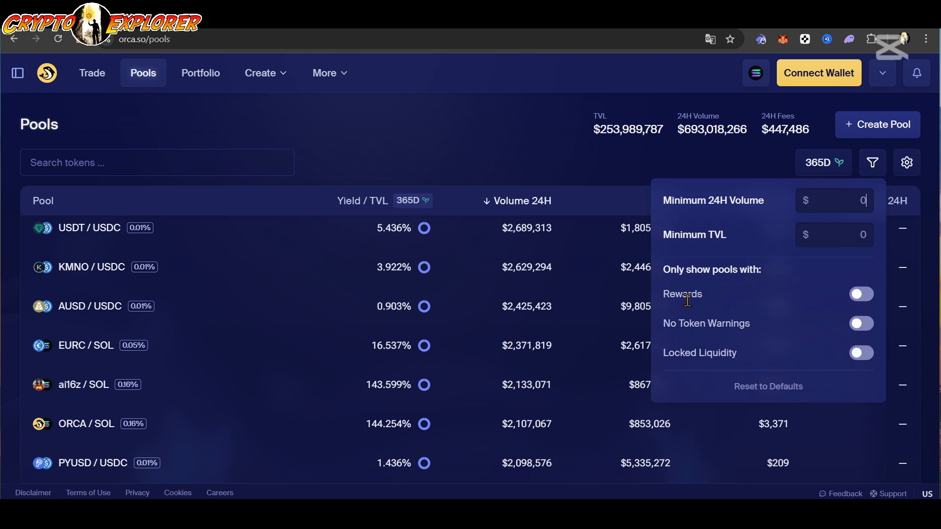
pyautogui.click(861, 295)
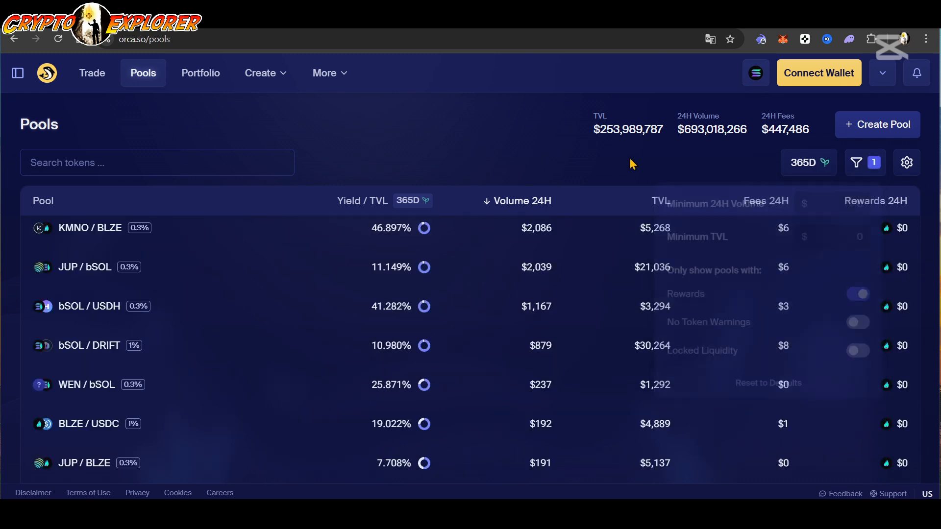
pyautogui.scroll(10, 809, 322)
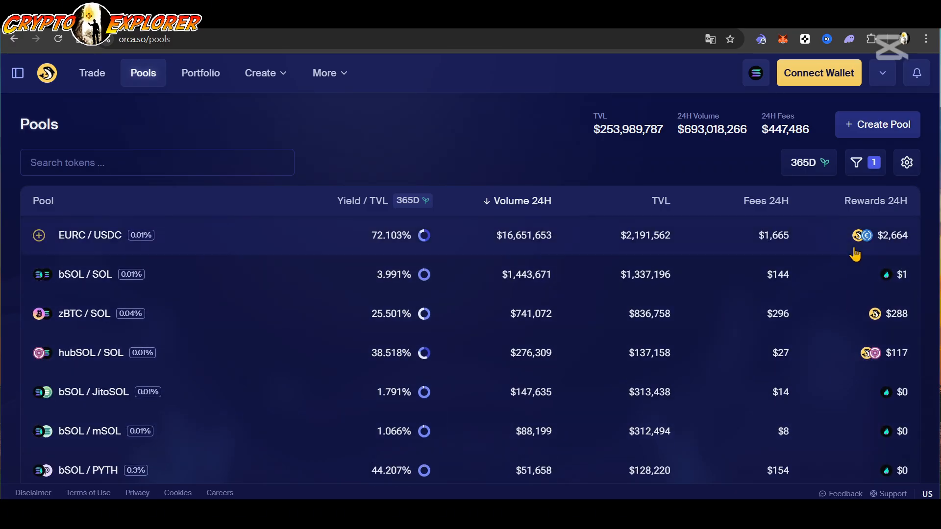
pyautogui.click(890, 206)
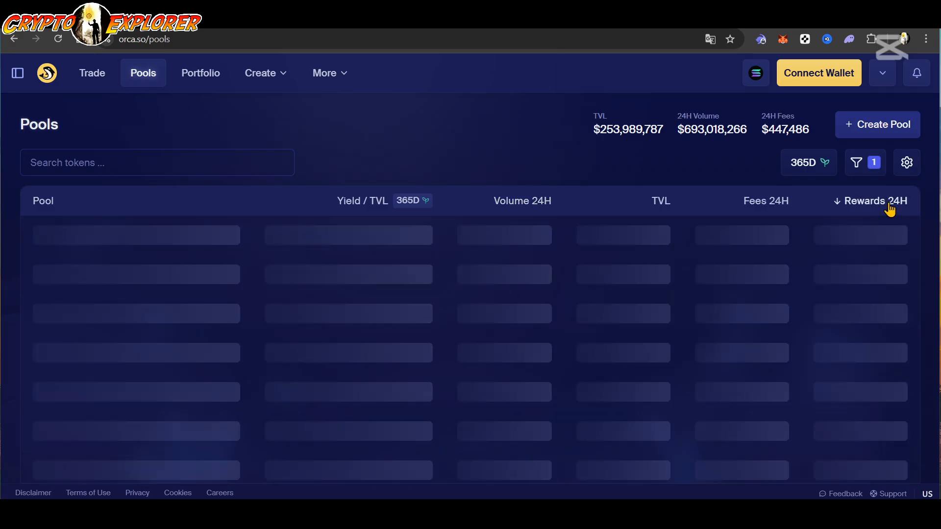